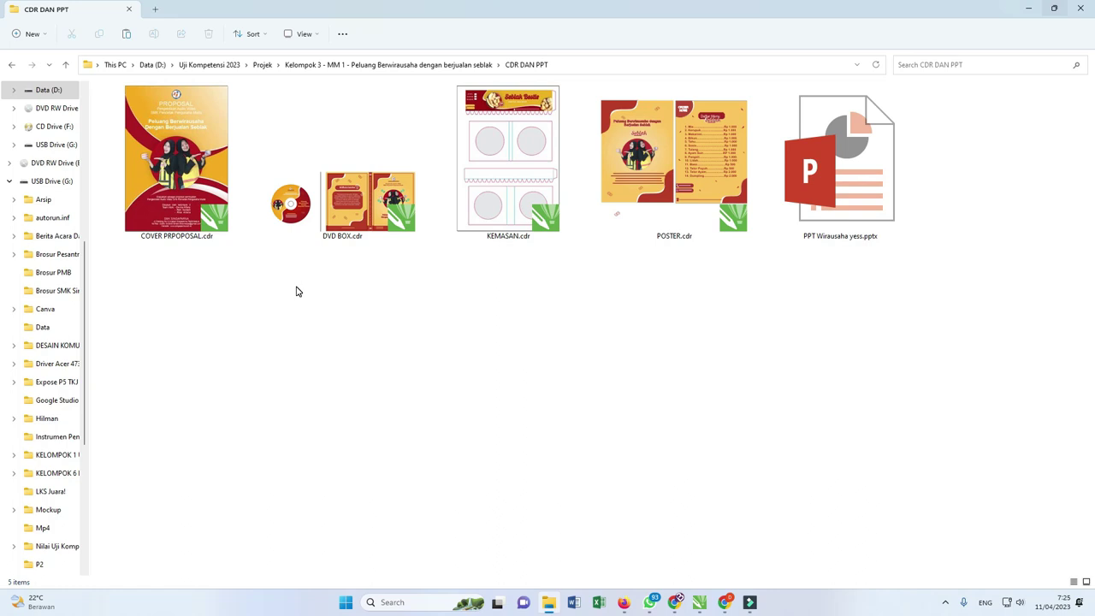
# Open COVER PRPOPOSAL.cdr from the CDR DAN PPT folder in CorelDRAW and look over the proposal cover.
pyautogui.moveTo(964, 319); pyautogui.dragTo(182, 140)
pyautogui.click(597, 324)
pyautogui.doubleClick(195, 158)
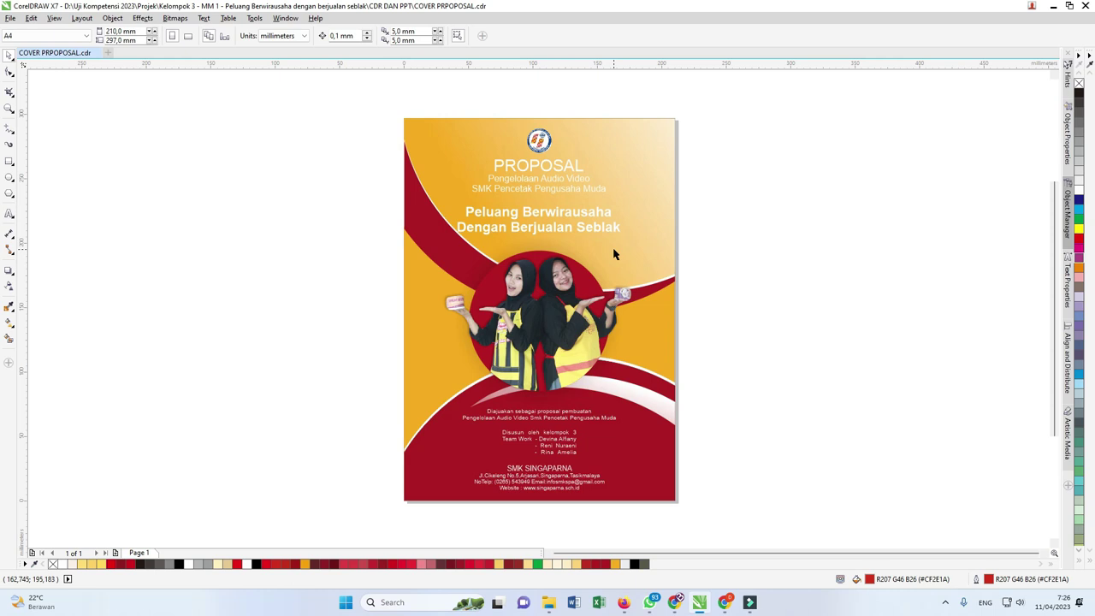
pyautogui.scroll(2, 594, 237)
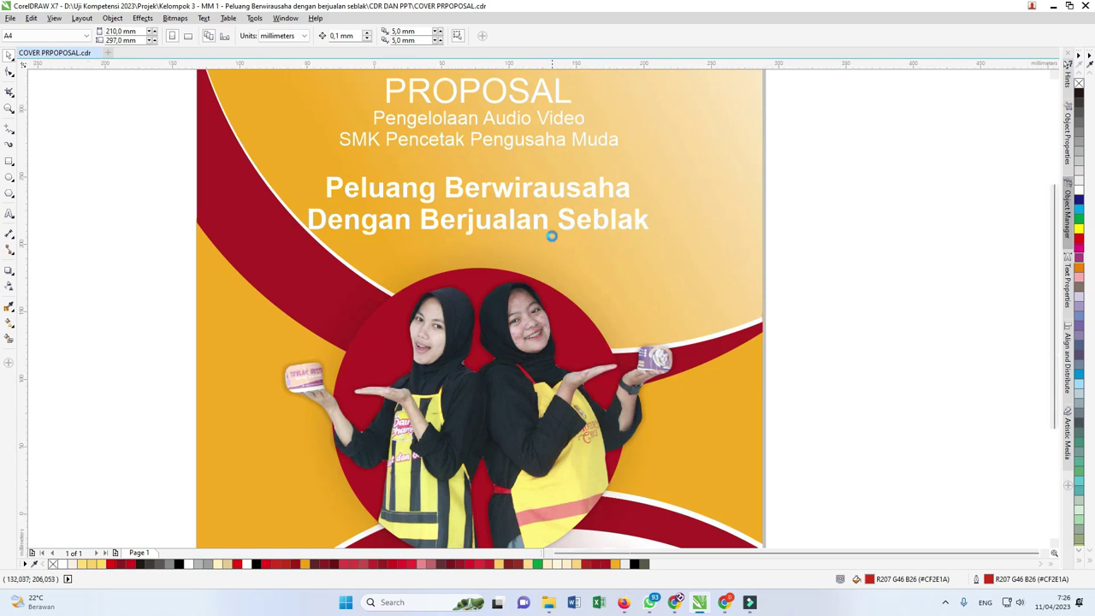
pyautogui.scroll(-2, 553, 238)
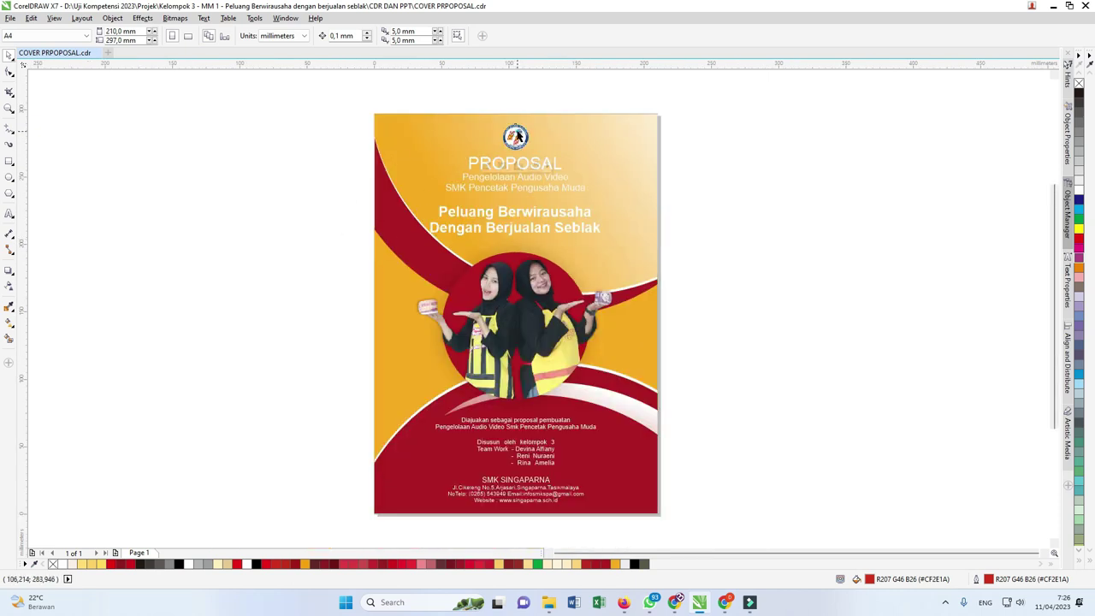
# Examine the proposal cover's school logo, title text, central photo and overall layout up close.
pyautogui.click(517, 138)
pyautogui.scroll(3, 516, 139)
pyautogui.scroll(2, 516, 139)
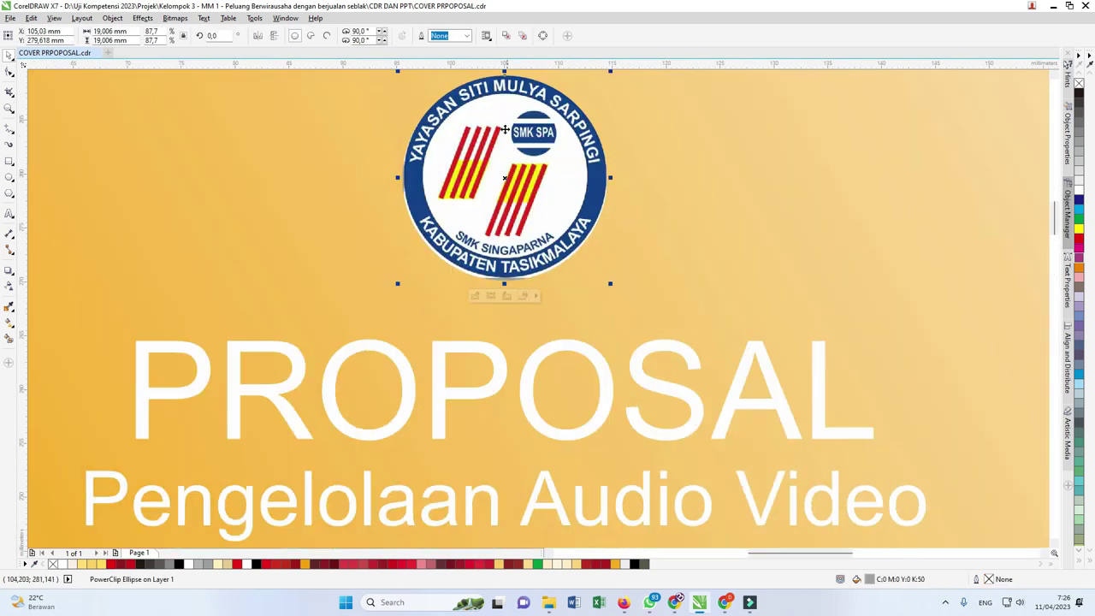
pyautogui.scroll(-6, 434, 199)
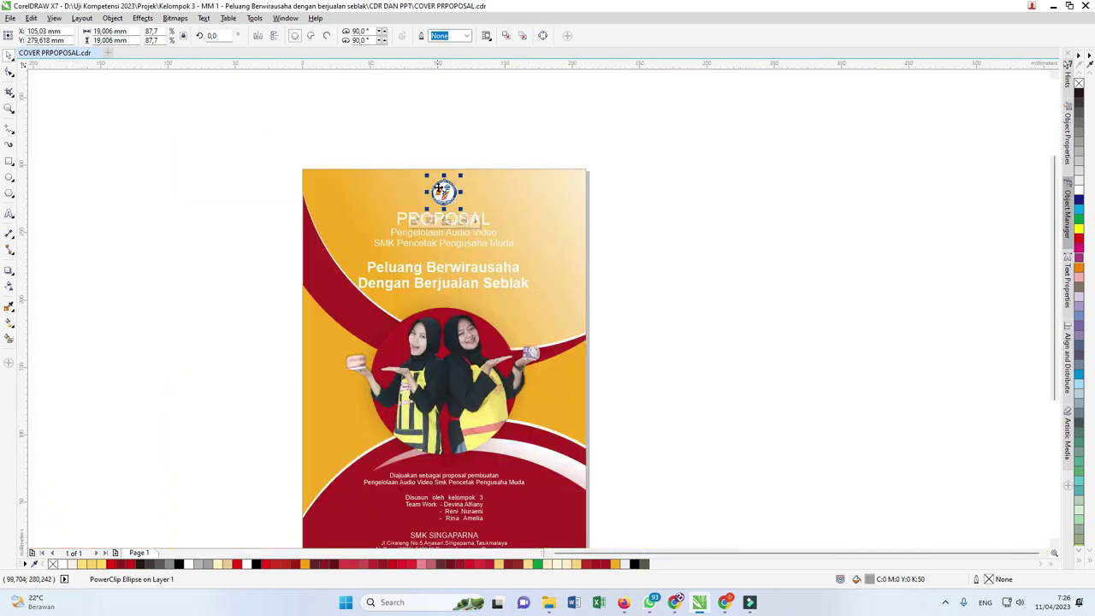
pyautogui.scroll(2, 452, 391)
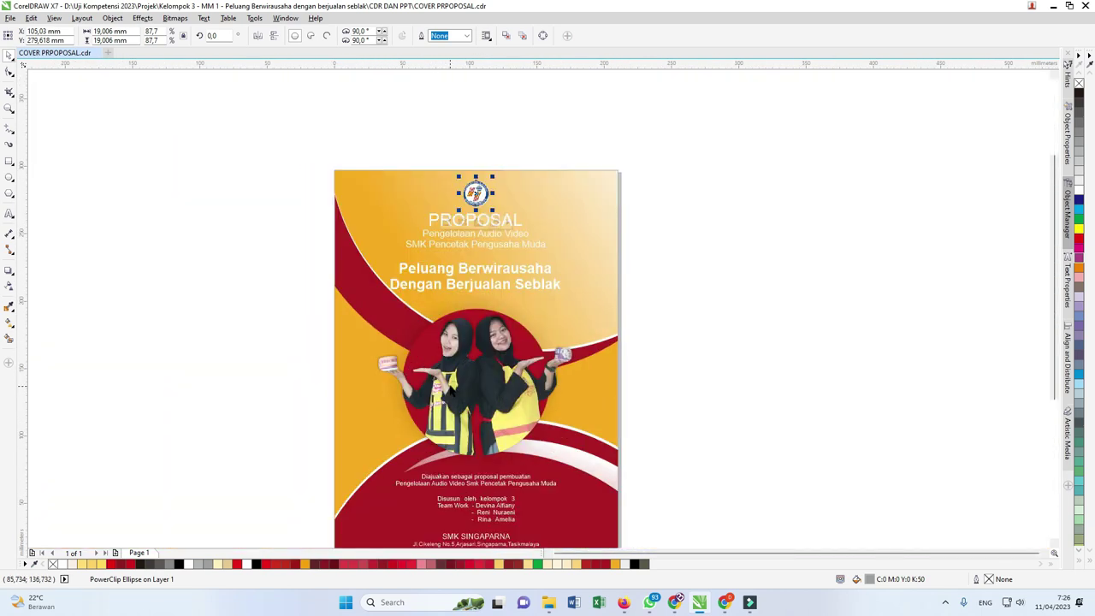
pyautogui.scroll(4, 452, 391)
pyautogui.scroll(-2, 451, 368)
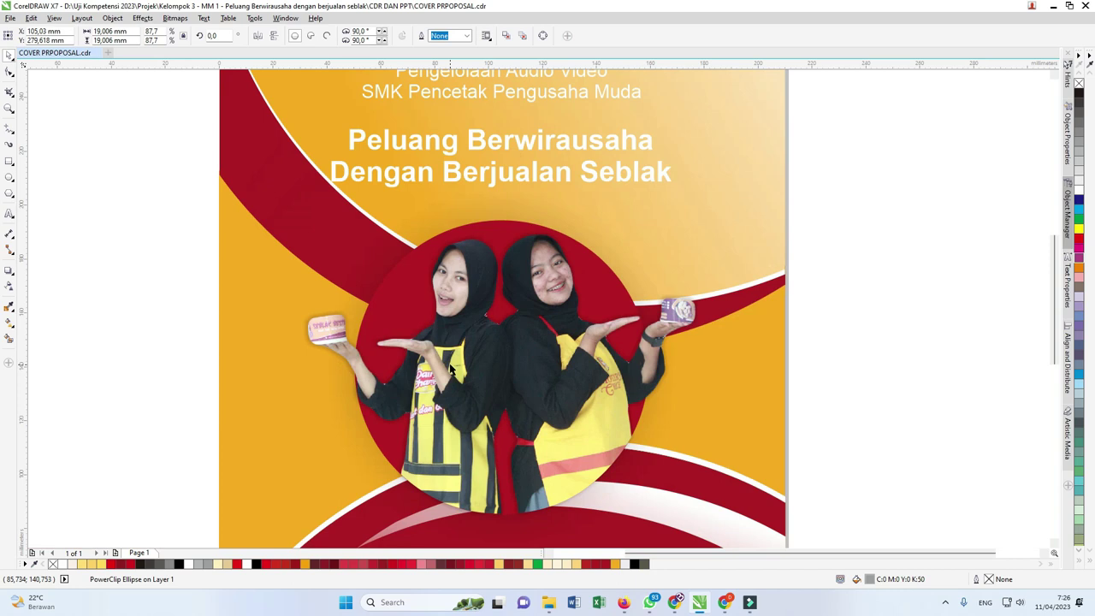
pyautogui.scroll(-2, 450, 349)
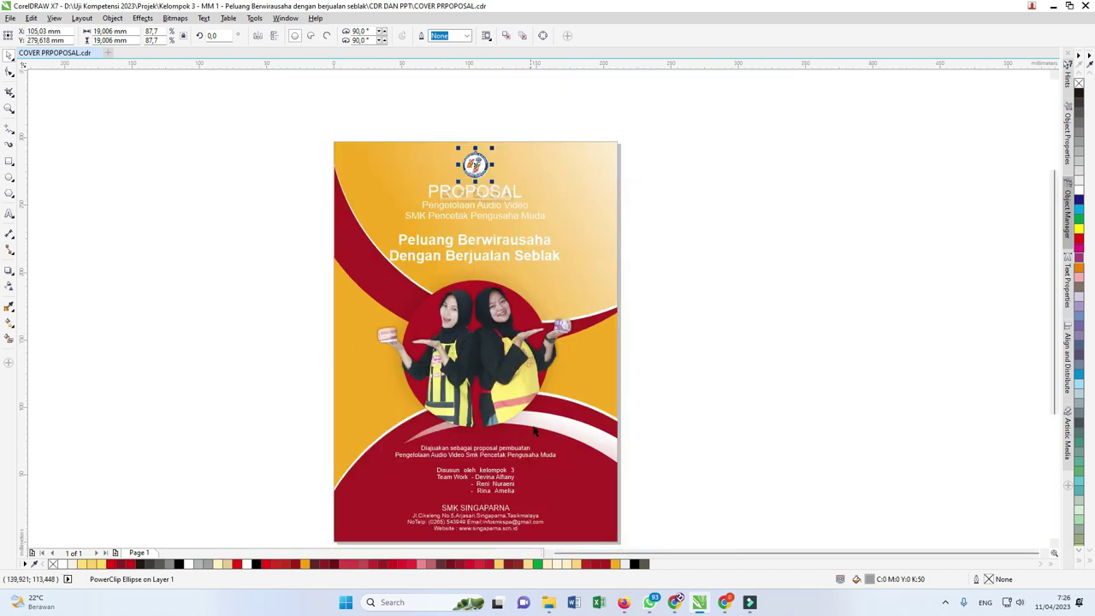
pyautogui.scroll(-2, 518, 424)
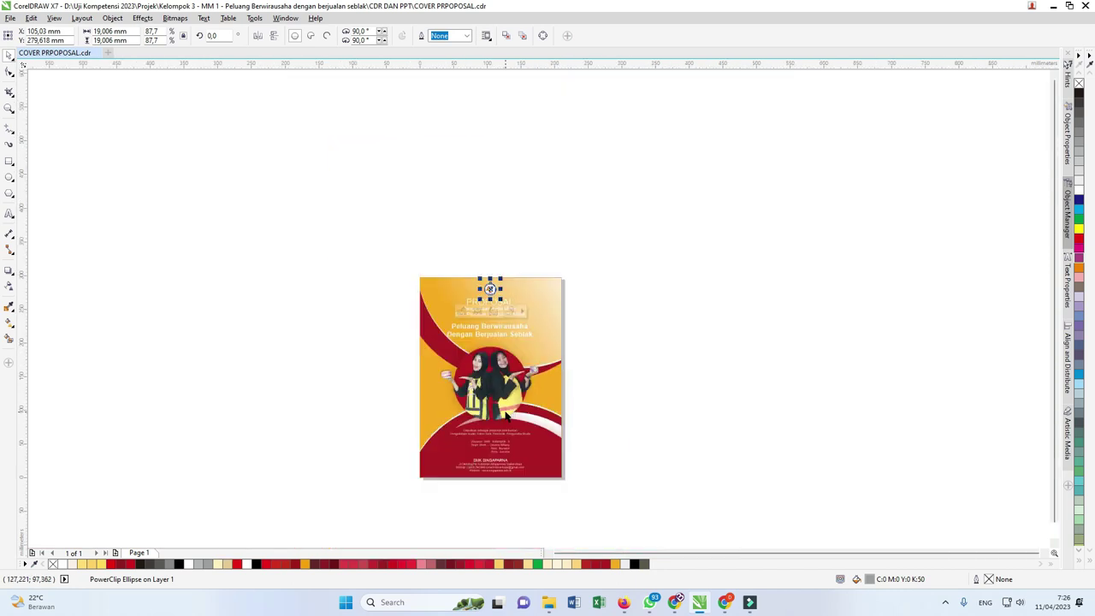
pyautogui.click(531, 246)
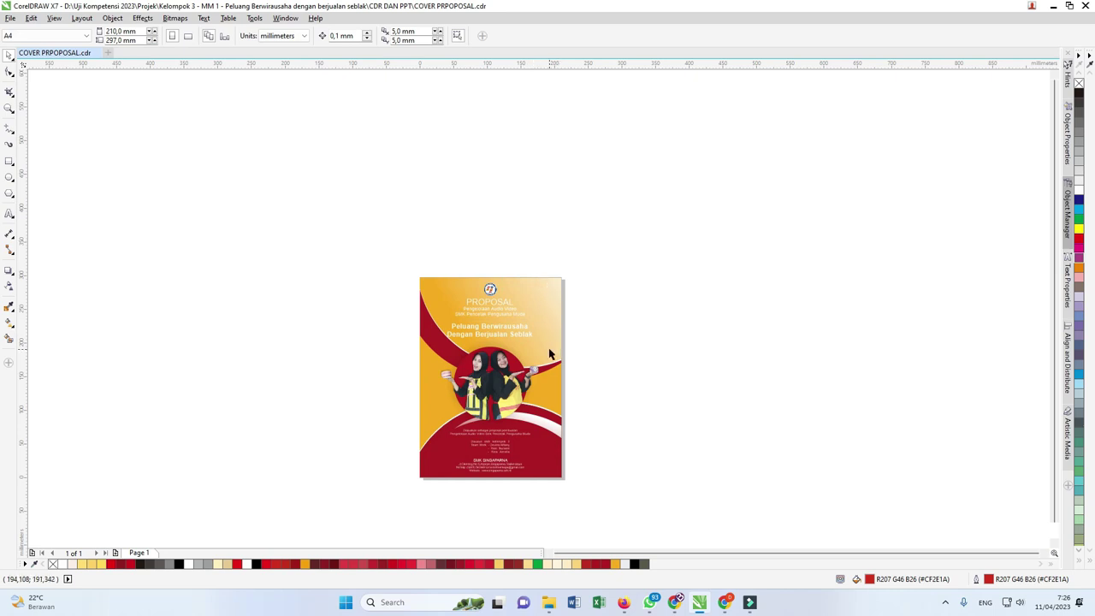
pyautogui.scroll(2, 550, 353)
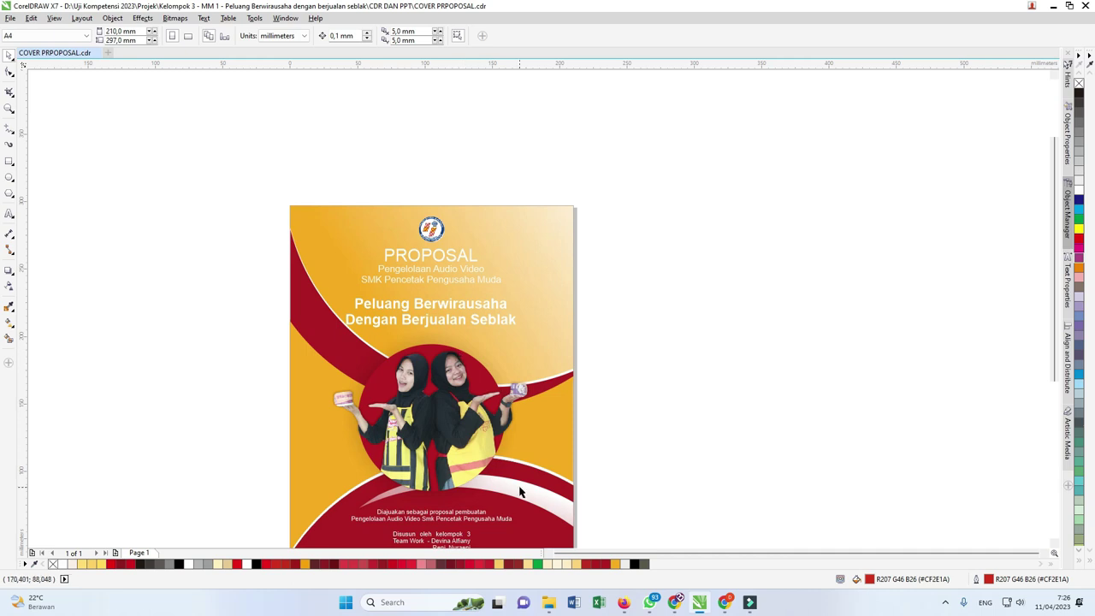
pyautogui.scroll(-2, 328, 318)
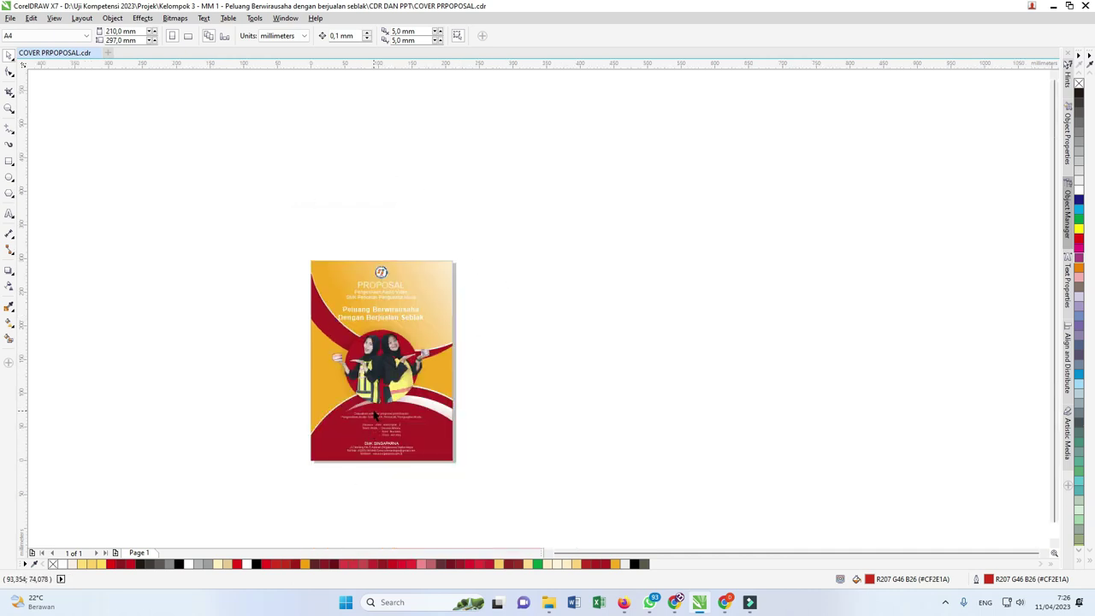
# Switch to File Explorer and open KEMASAN.cdr from the CDR DAN PPT folder.
pyautogui.moveTo(551, 606)
pyautogui.click(562, 544)
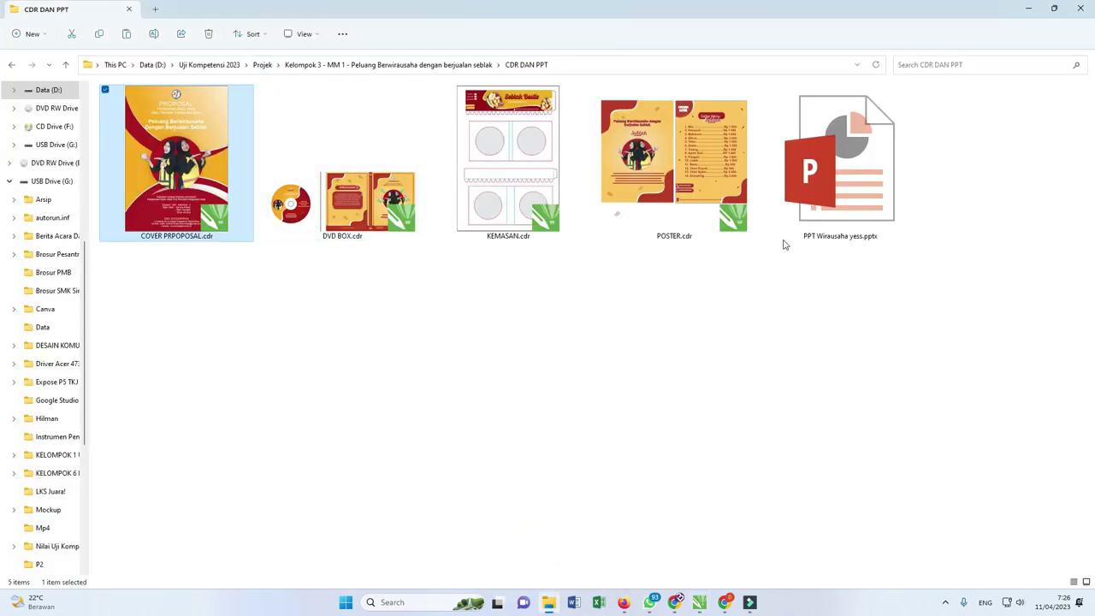
pyautogui.doubleClick(525, 160)
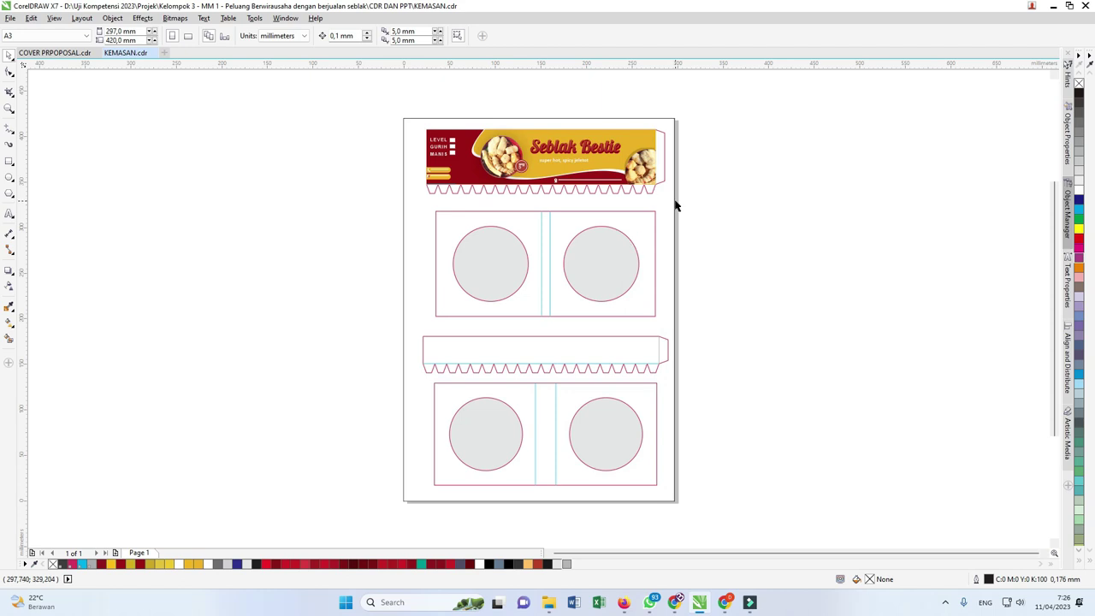
# Compare the Seblak Bestie cup in the proposal cover's photo with the packaging layout in KEMASAN.cdr.
pyautogui.click(84, 53)
pyautogui.scroll(8, 424, 372)
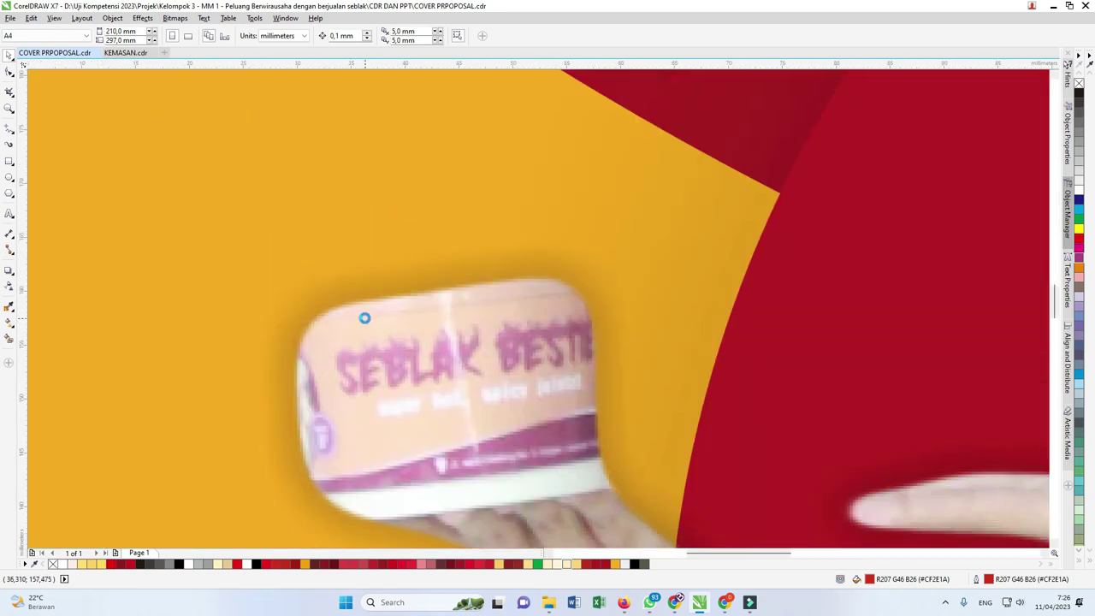
pyautogui.scroll(-8, 364, 317)
pyautogui.click(125, 53)
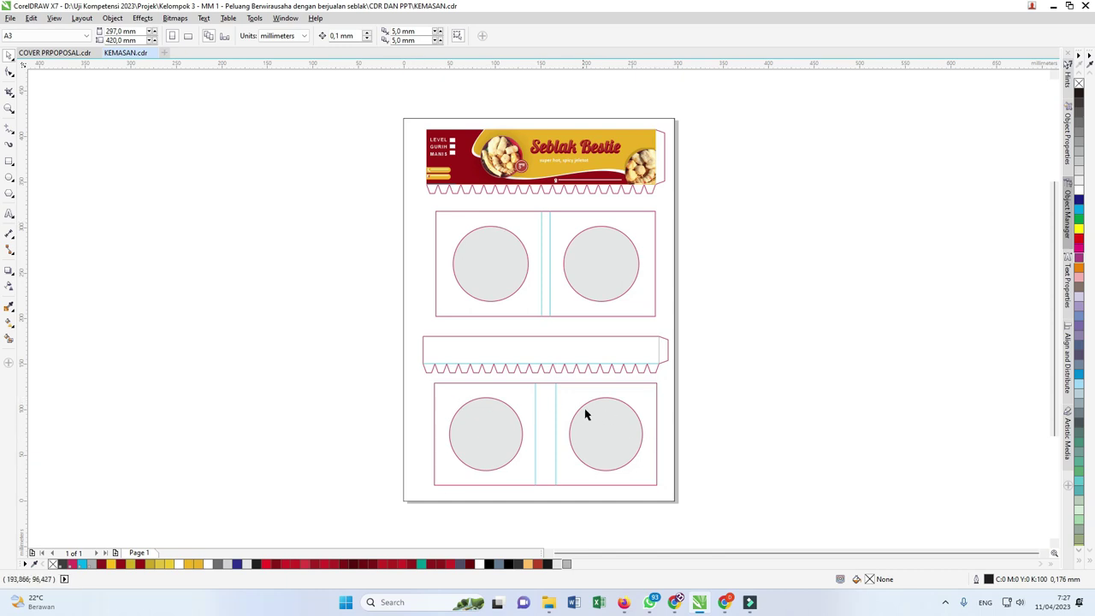
pyautogui.scroll(2, 590, 420)
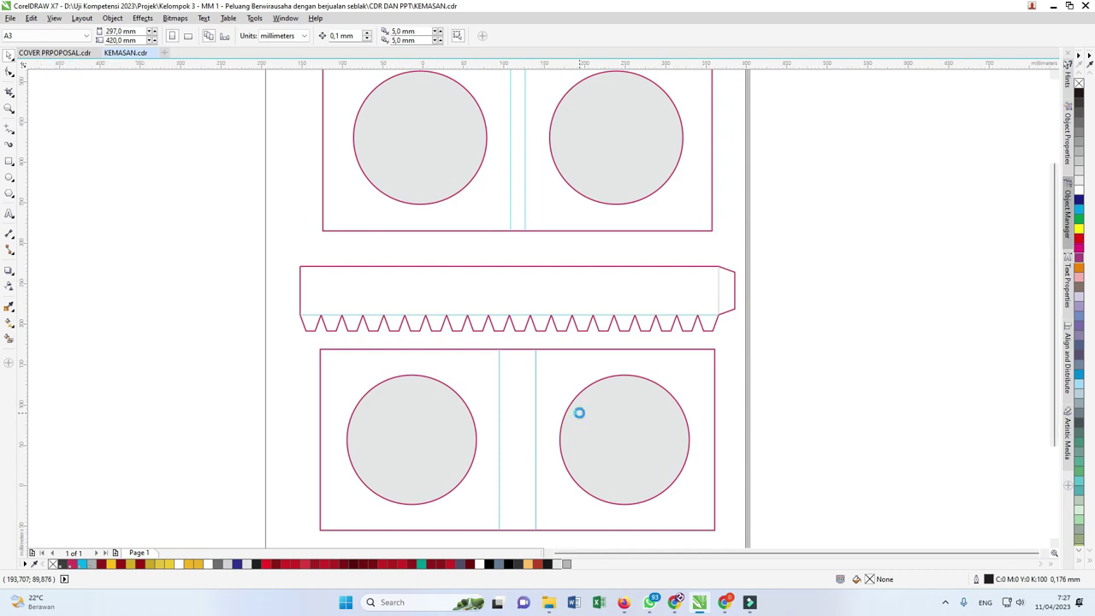
pyautogui.scroll(-2, 579, 421)
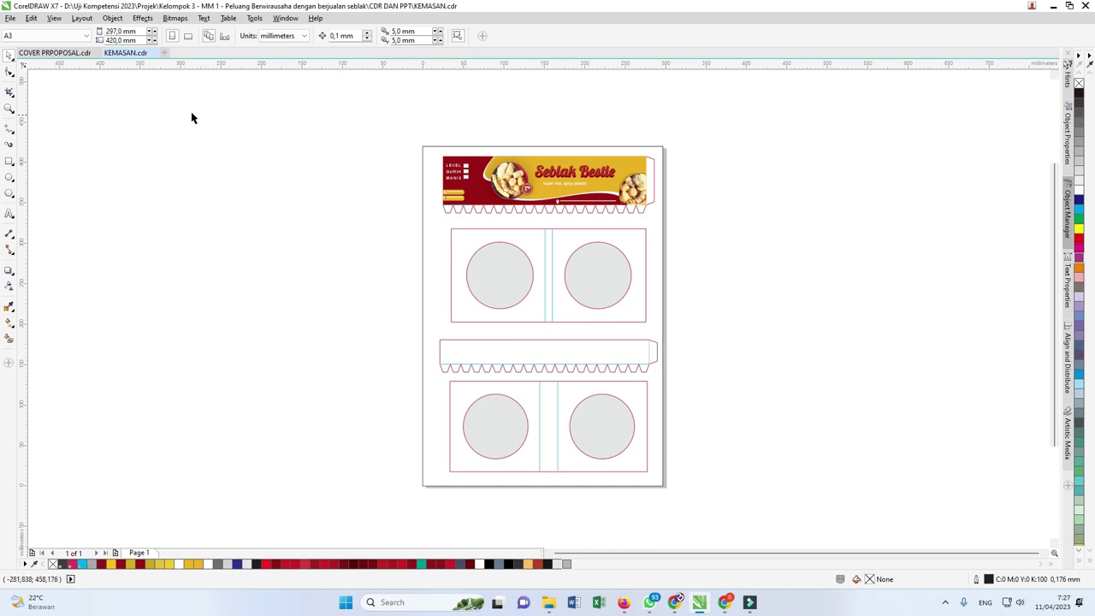
# Inspect the purple cup and lower text on the proposal cover, and return to the packaging document.
pyautogui.click(54, 52)
pyautogui.scroll(5, 394, 294)
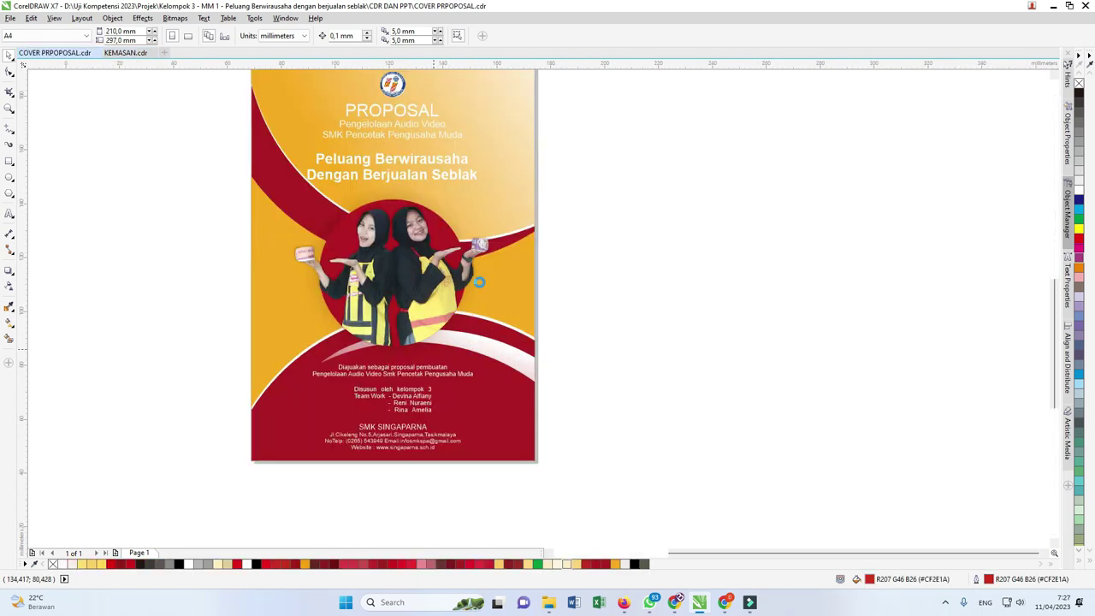
pyautogui.scroll(-2, 517, 220)
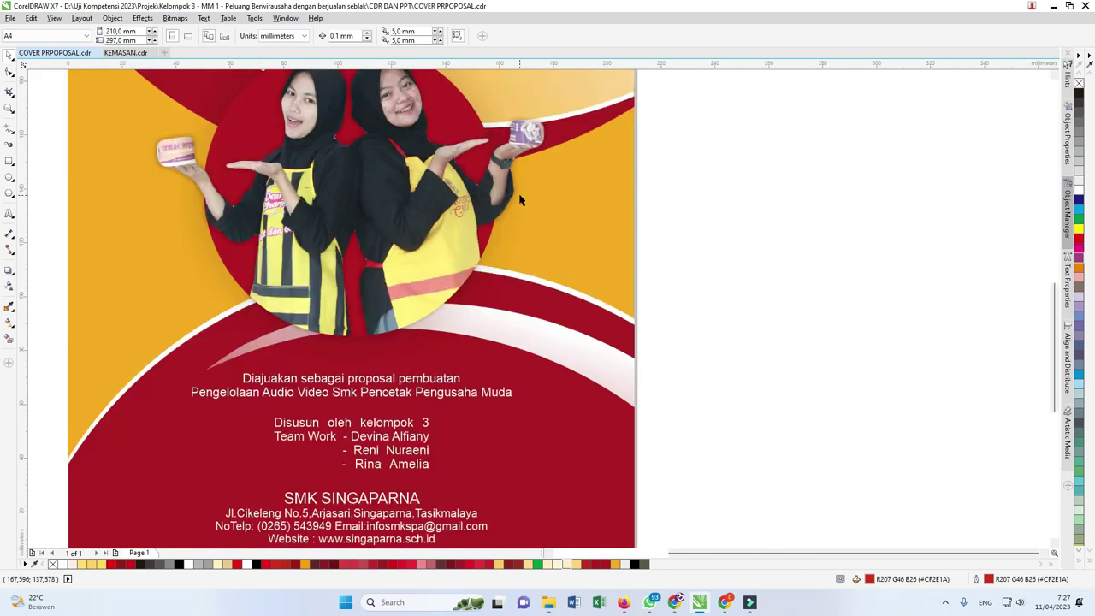
pyautogui.scroll(2, 540, 96)
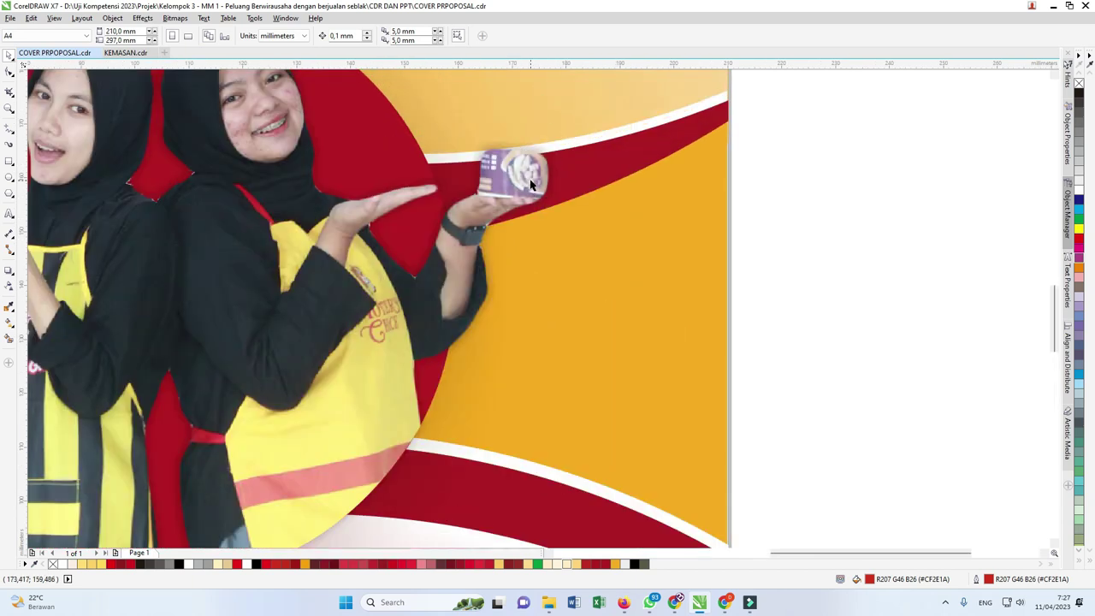
pyautogui.click(125, 53)
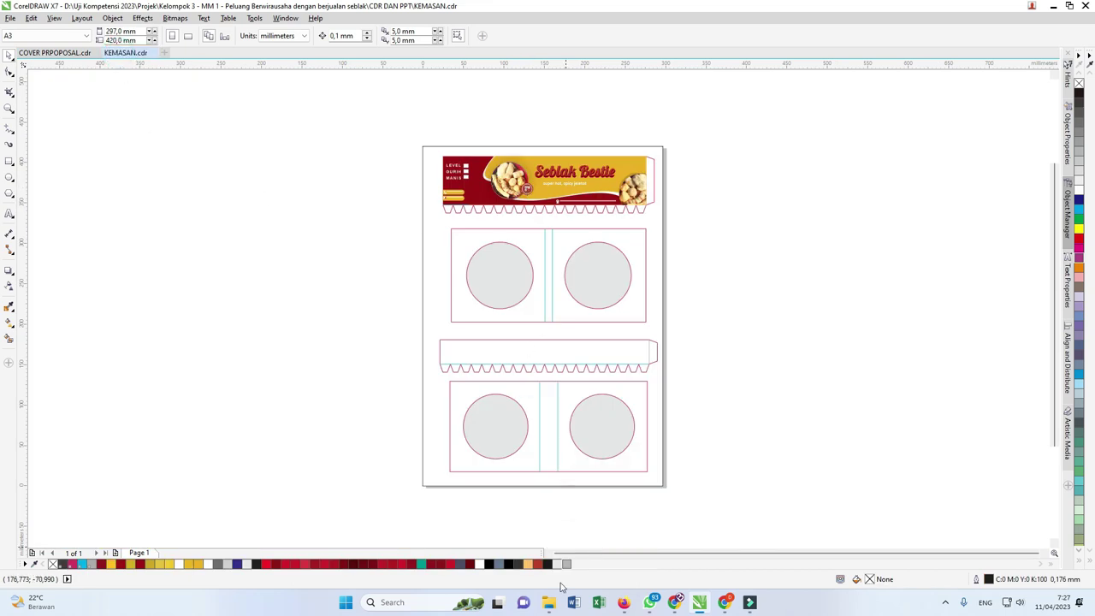
# Switch to File Explorer and open POSTER.cdr from the CDR DAN PPT folder.
pyautogui.moveTo(559, 608)
pyautogui.click(552, 532)
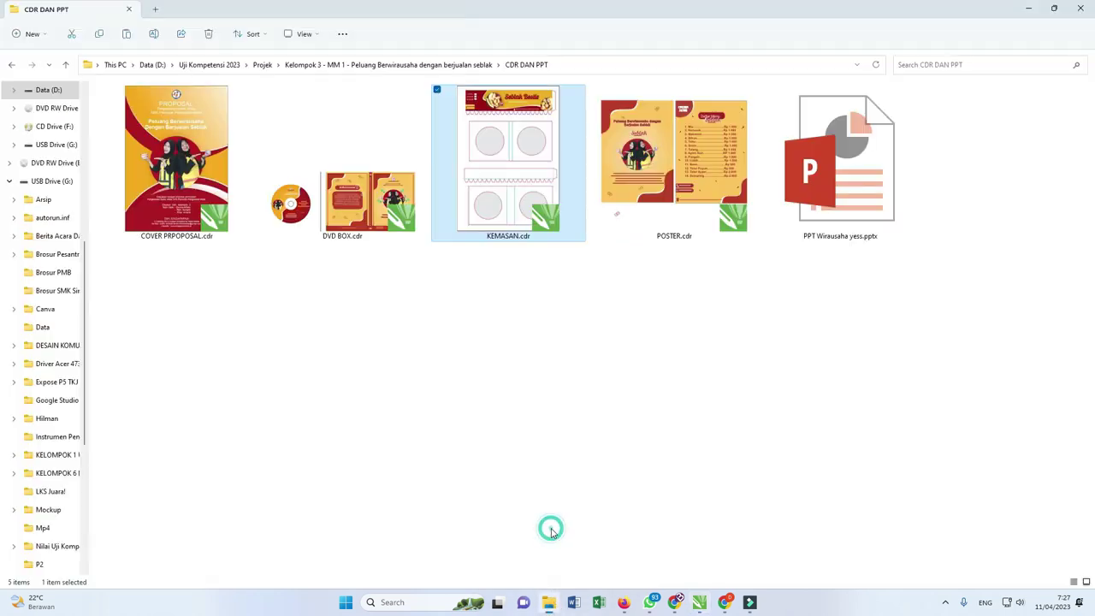
pyautogui.doubleClick(665, 186)
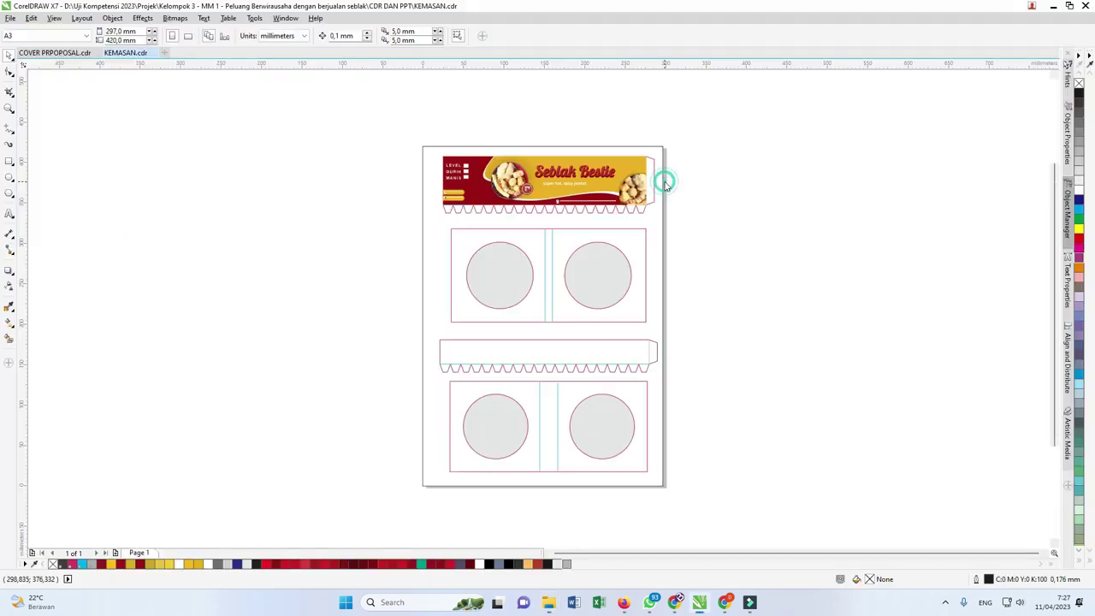
# Examine the front poster and the Daftar Menu poster beside the blank page in POSTER.cdr.
pyautogui.scroll(-2, 267, 299)
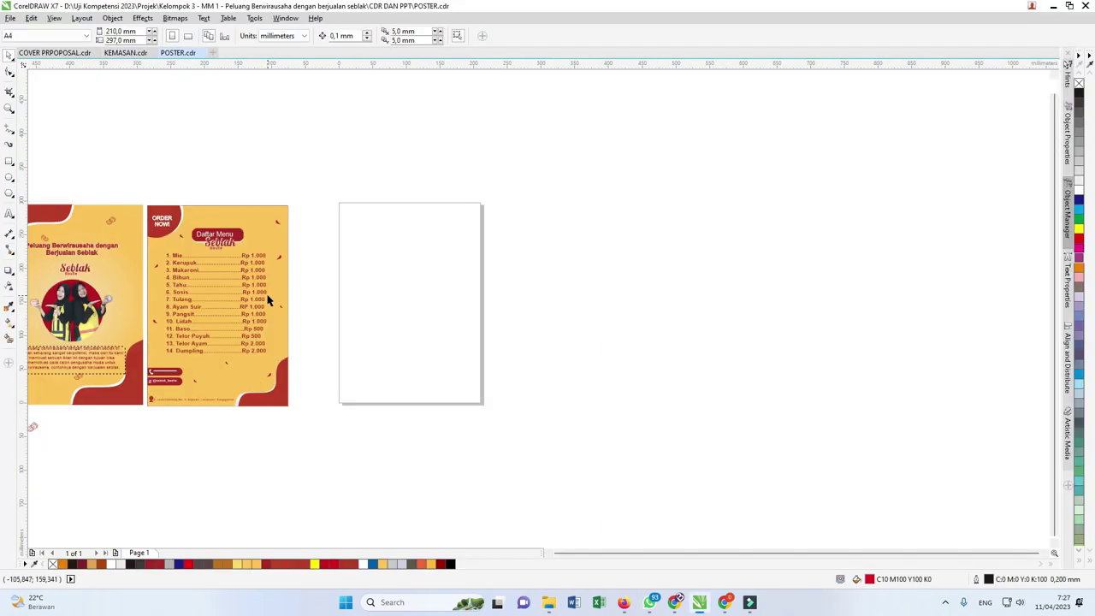
pyautogui.scroll(-2, 233, 379)
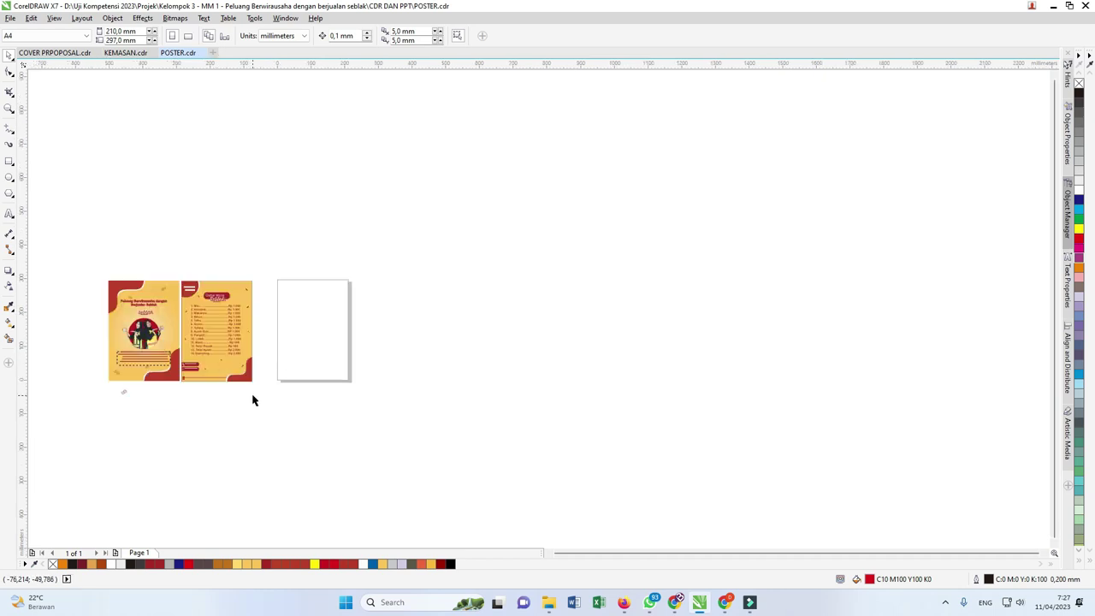
pyautogui.press('z')
pyautogui.moveTo(267, 394); pyautogui.dragTo(49, 243)
pyautogui.moveTo(238, 194); pyautogui.dragTo(876, 496)
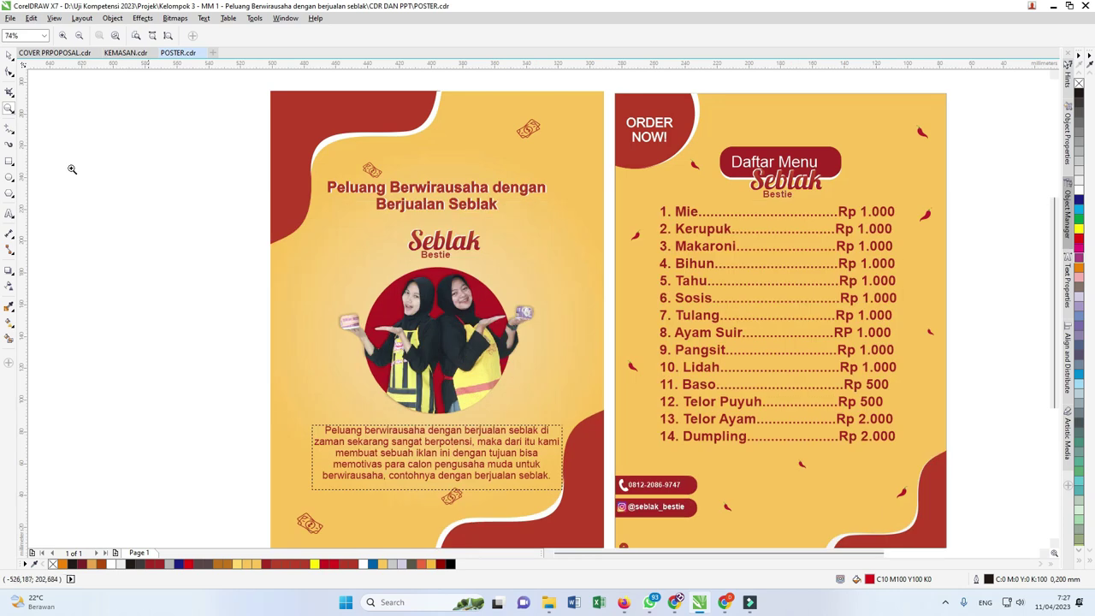
pyautogui.click(9, 54)
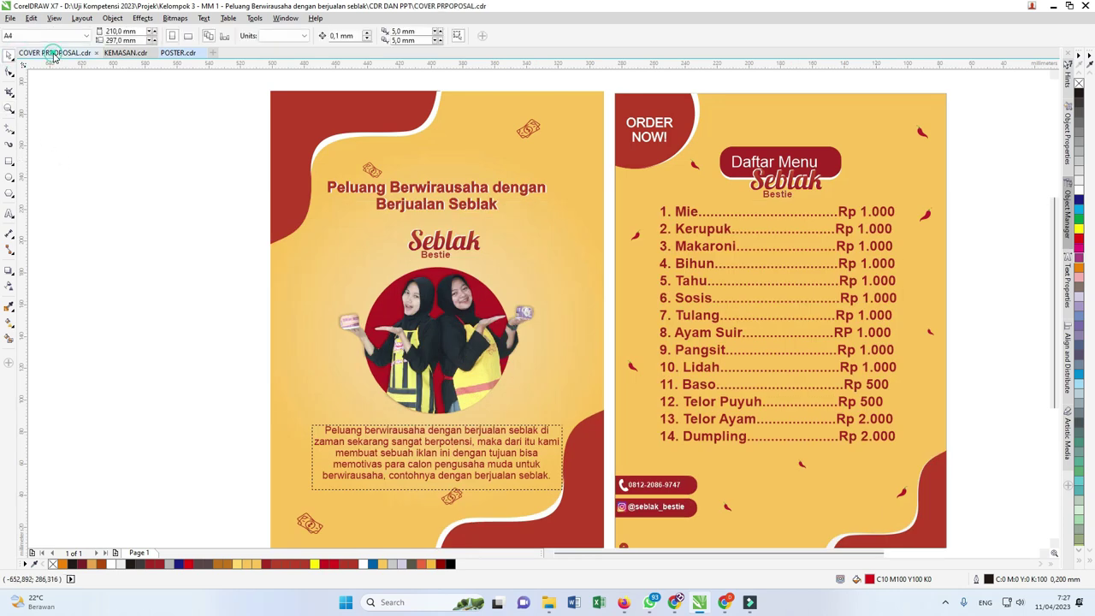
# Check the fonts of the Seblak Bestie title, the slogan and the LEVEL GURIH MANIS text in KEMASAN.cdr.
pyautogui.click(53, 54)
pyautogui.click(125, 54)
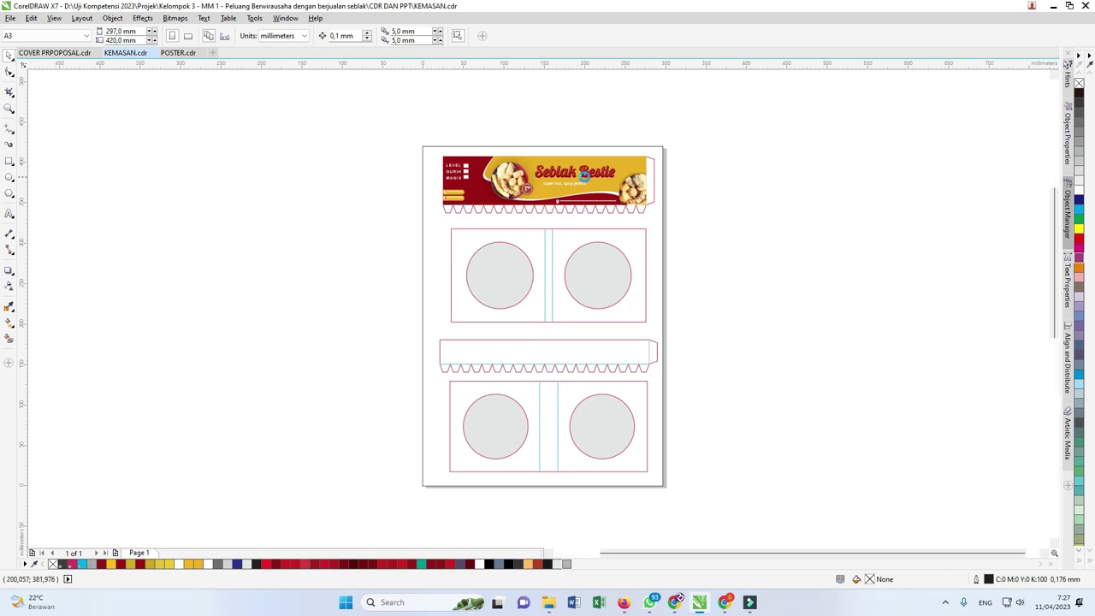
pyautogui.scroll(4, 586, 182)
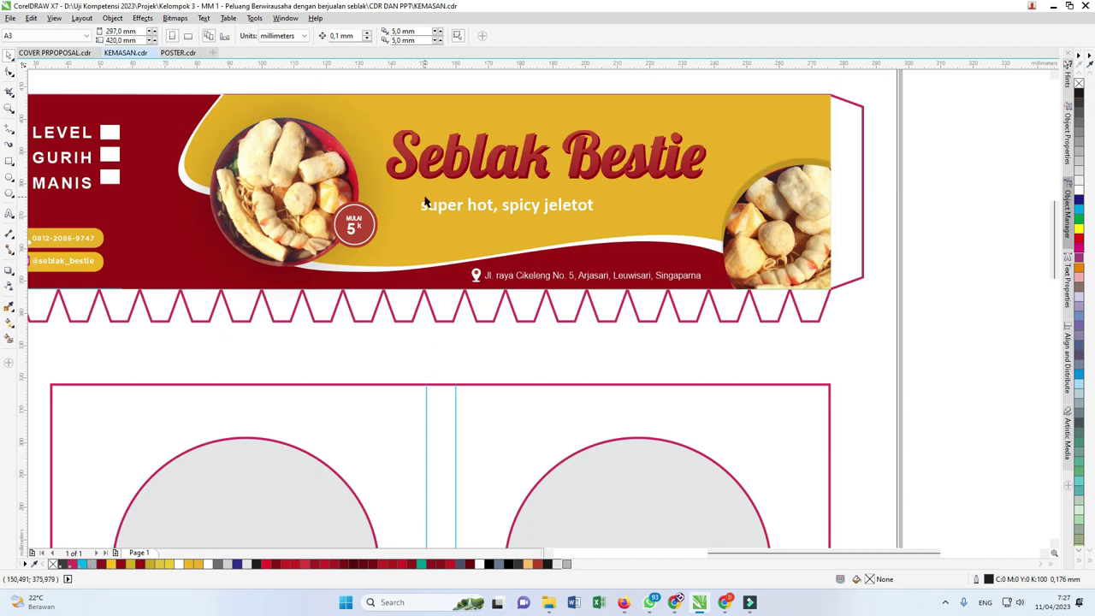
pyautogui.scroll(-2, 426, 201)
pyautogui.click(448, 175)
pyautogui.keyDown('ctrl'); pyautogui.click(448, 176); pyautogui.keyUp('ctrl')
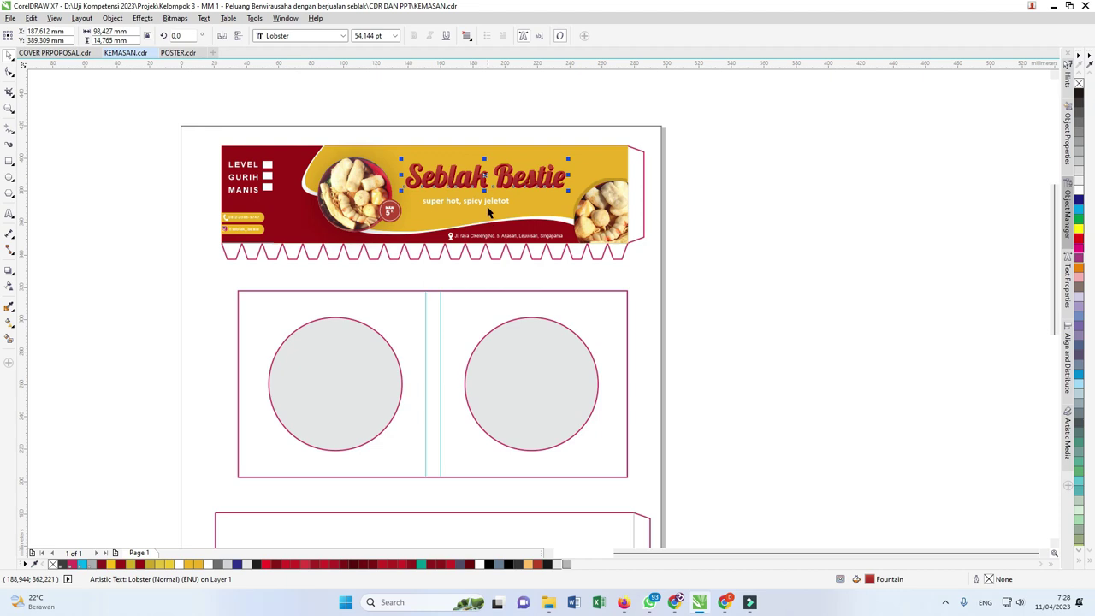
pyautogui.keyDown('ctrl'); pyautogui.click(466, 203); pyautogui.keyUp('ctrl')
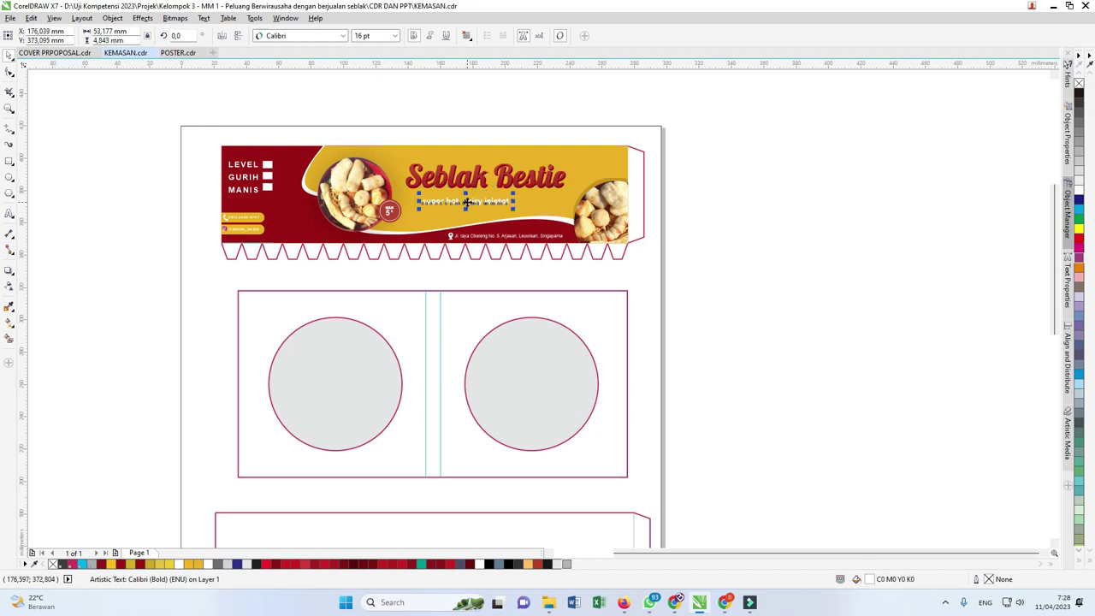
pyautogui.keyDown('ctrl'); pyautogui.click(253, 164); pyautogui.keyUp('ctrl')
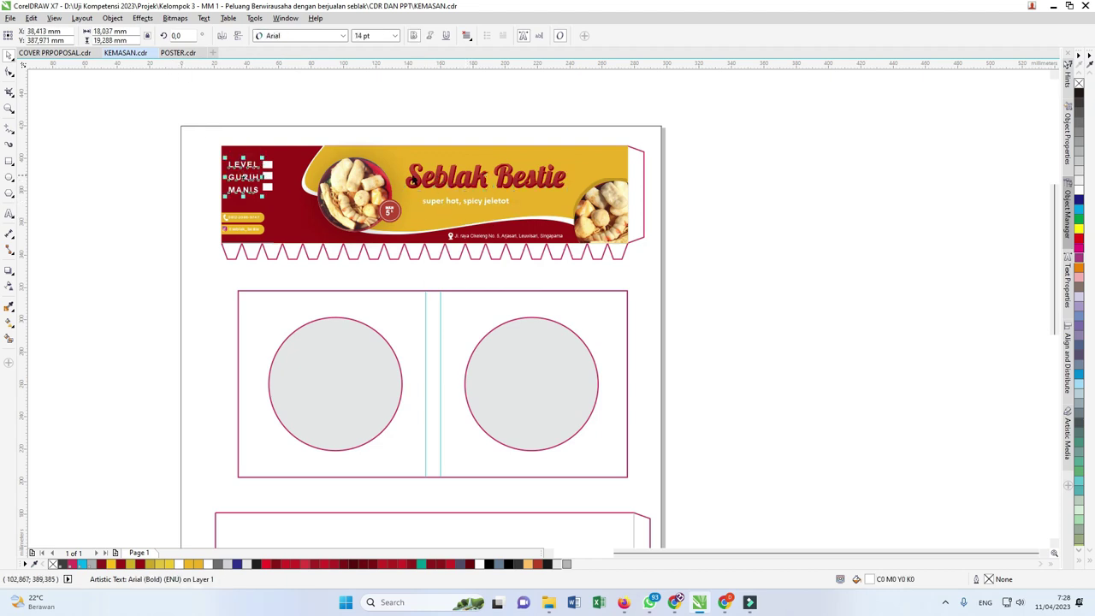
# Compare the posters in POSTER.cdr with the proposal cover and the packaging design in the other open documents.
pyautogui.click(175, 53)
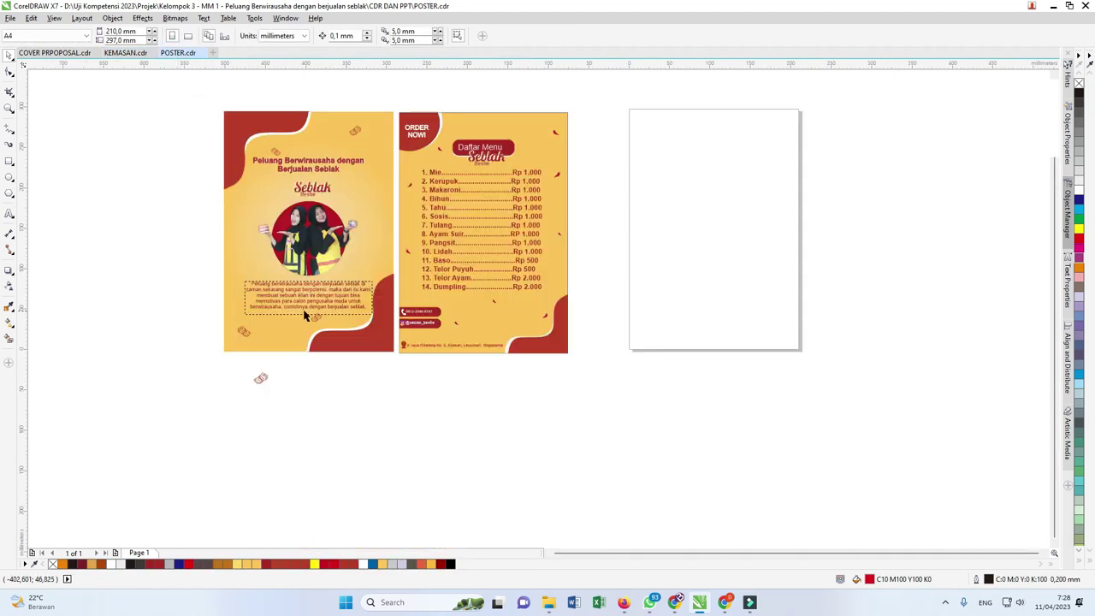
pyautogui.scroll(2, 328, 212)
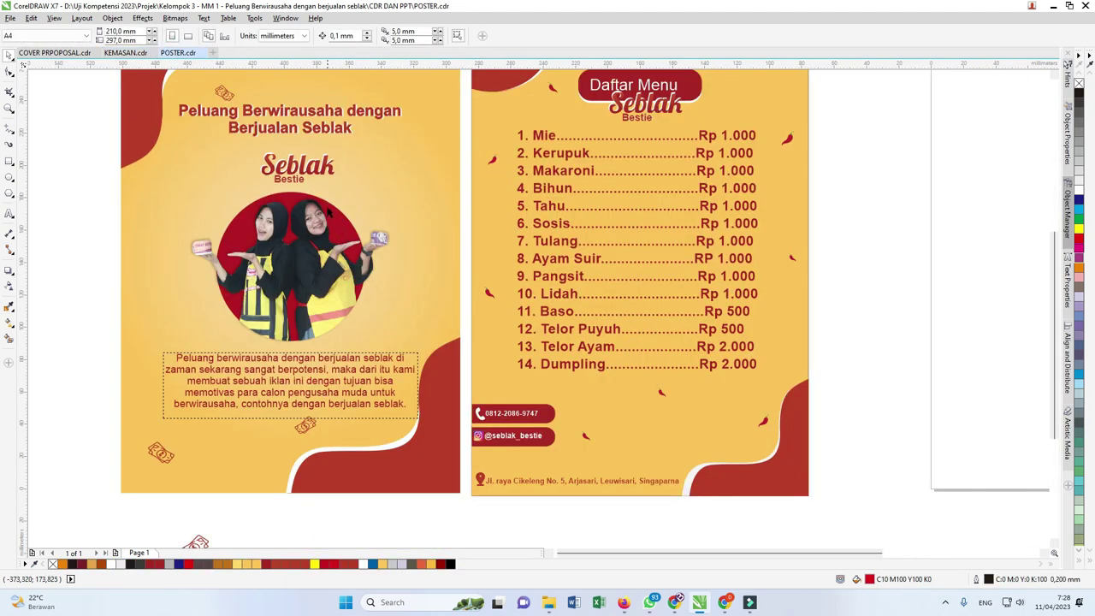
pyautogui.scroll(-2, 369, 296)
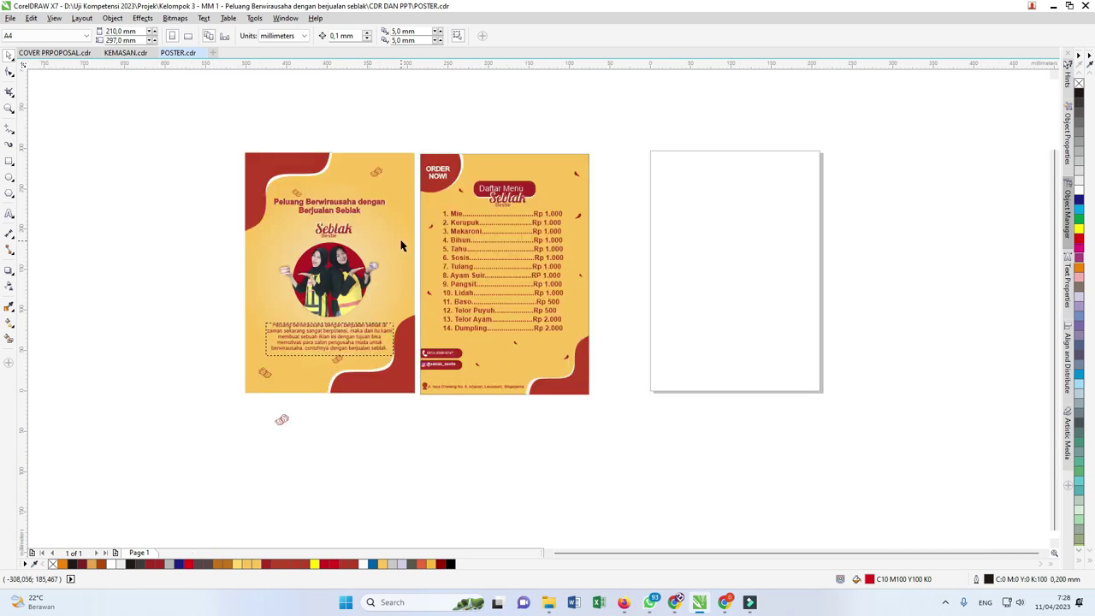
pyautogui.click(54, 53)
pyautogui.scroll(-3, 316, 119)
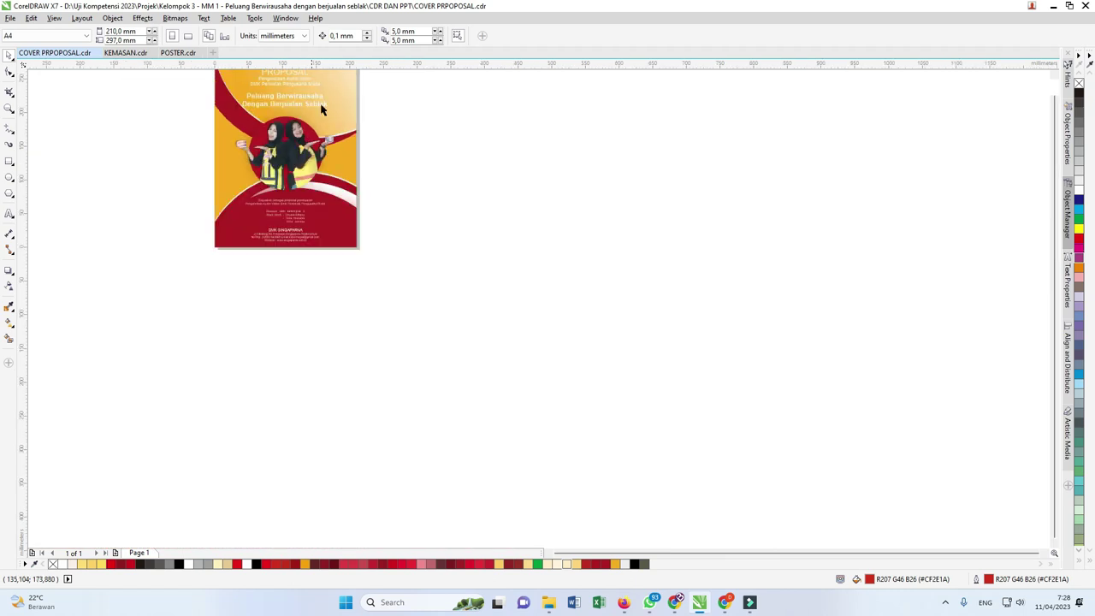
pyautogui.scroll(-1, 334, 86)
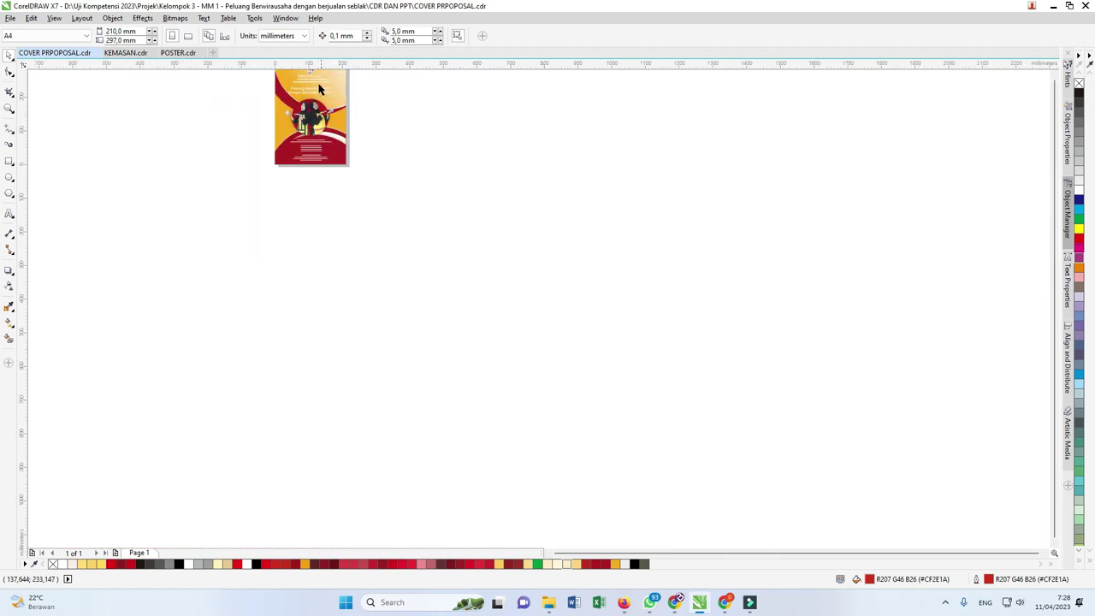
pyautogui.scroll(1, 371, 111)
pyautogui.scroll(-2, 360, 120)
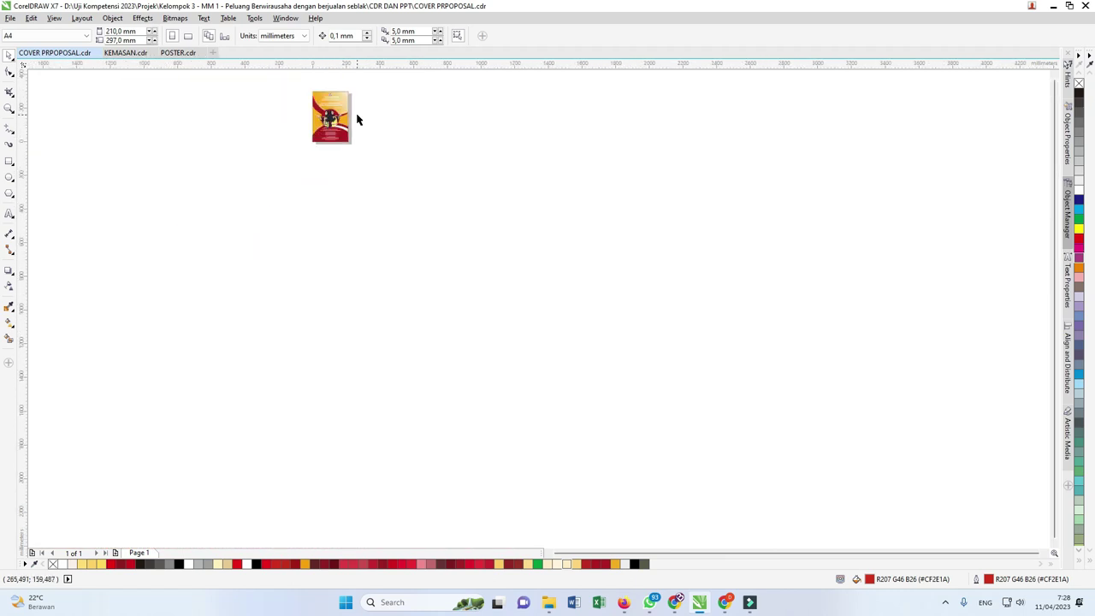
pyautogui.click(126, 53)
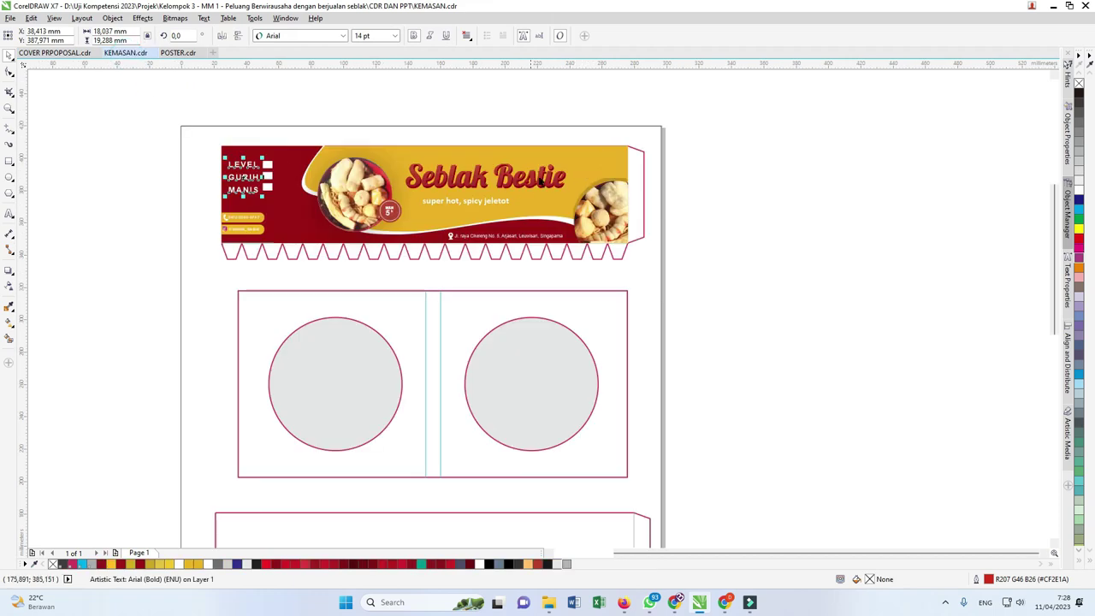
# Return to POSTER.cdr and inspect the gradient fill of the front poster's background rectangle.
pyautogui.click(177, 54)
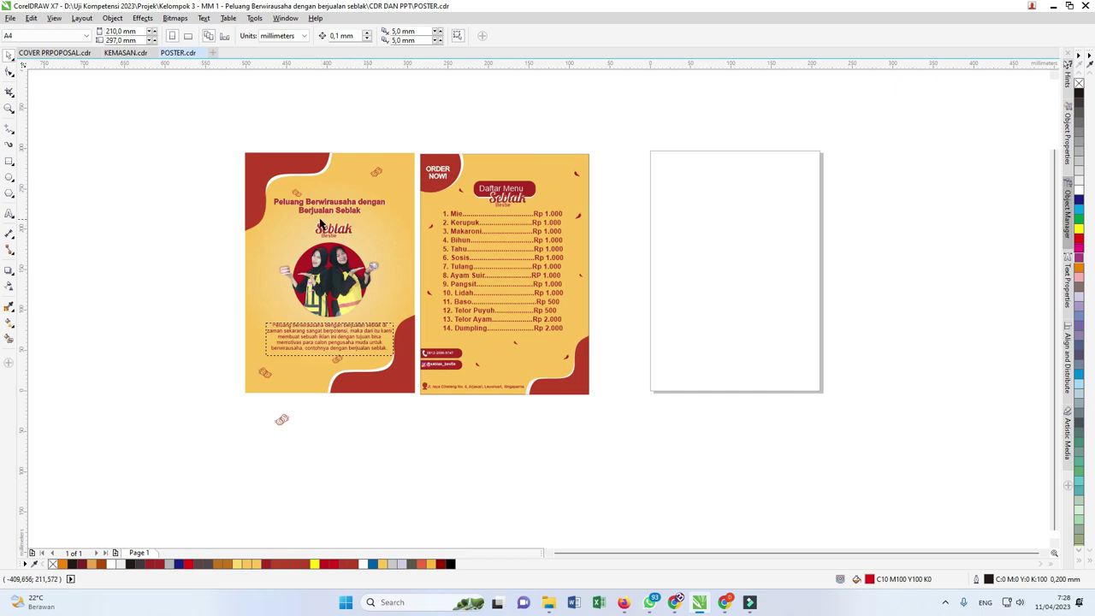
pyautogui.click(322, 225)
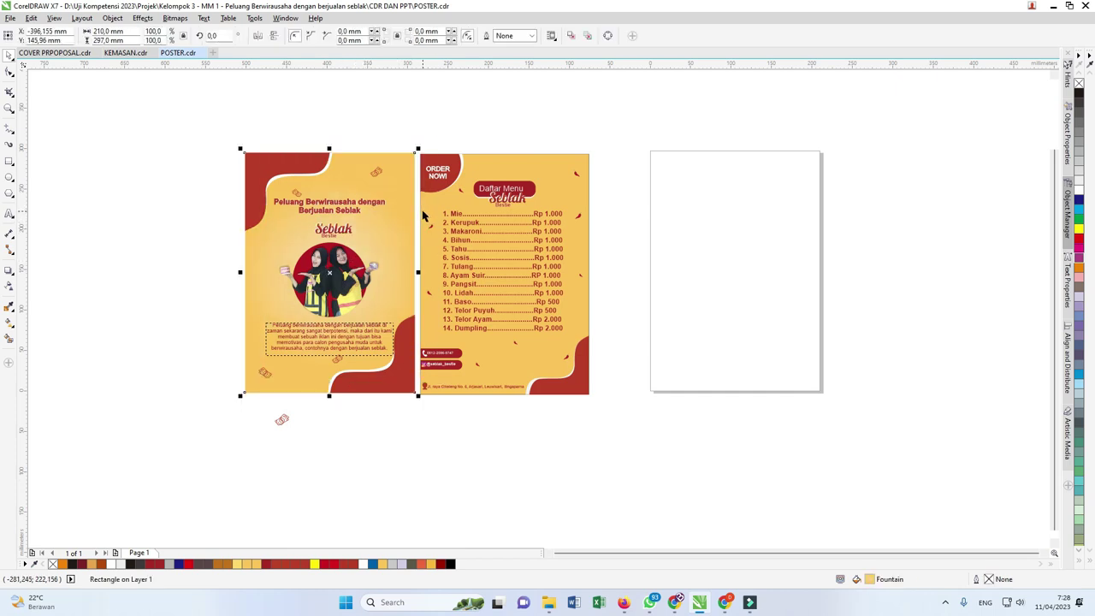
pyautogui.press('g')
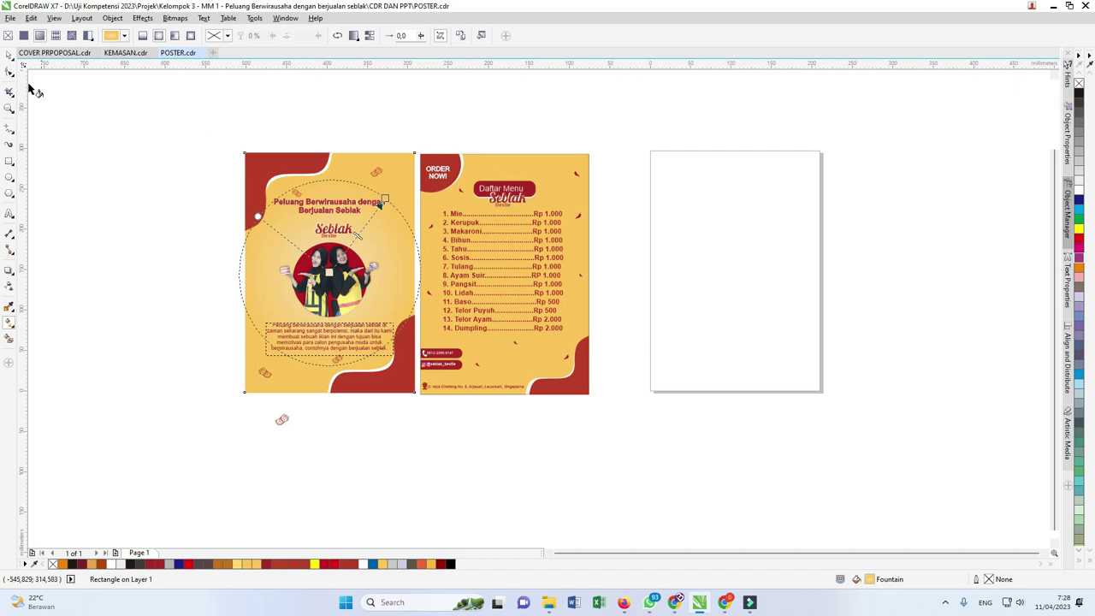
pyautogui.click(8, 55)
pyautogui.click(542, 143)
# Group all objects of the Daftar Menu poster.
pyautogui.press('z')
pyautogui.moveTo(416, 129); pyautogui.dragTo(673, 419)
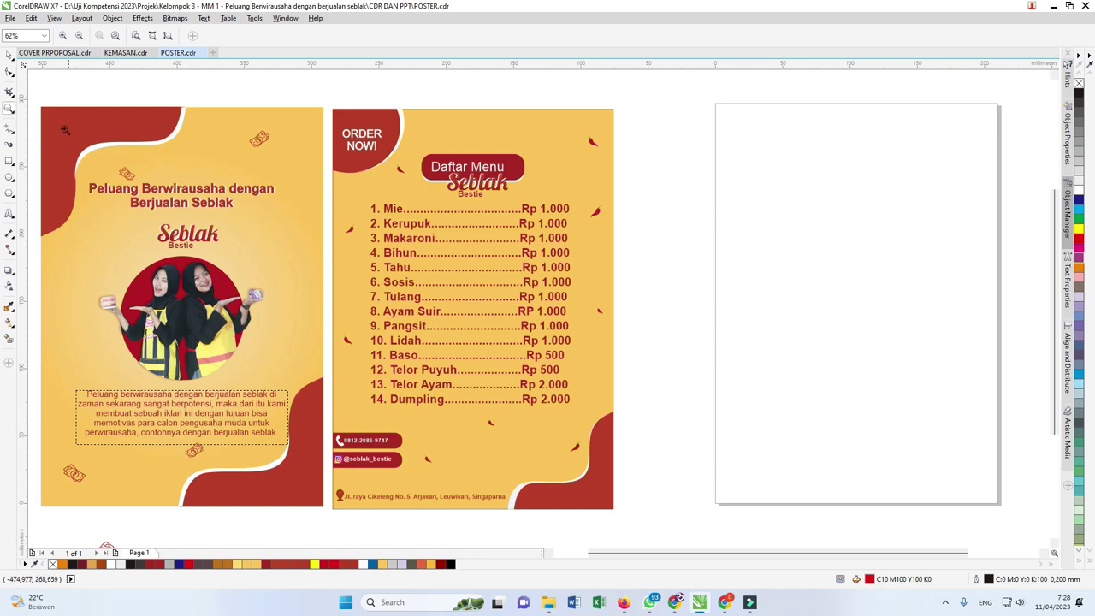
pyautogui.click(10, 55)
pyautogui.scroll(-2, 439, 218)
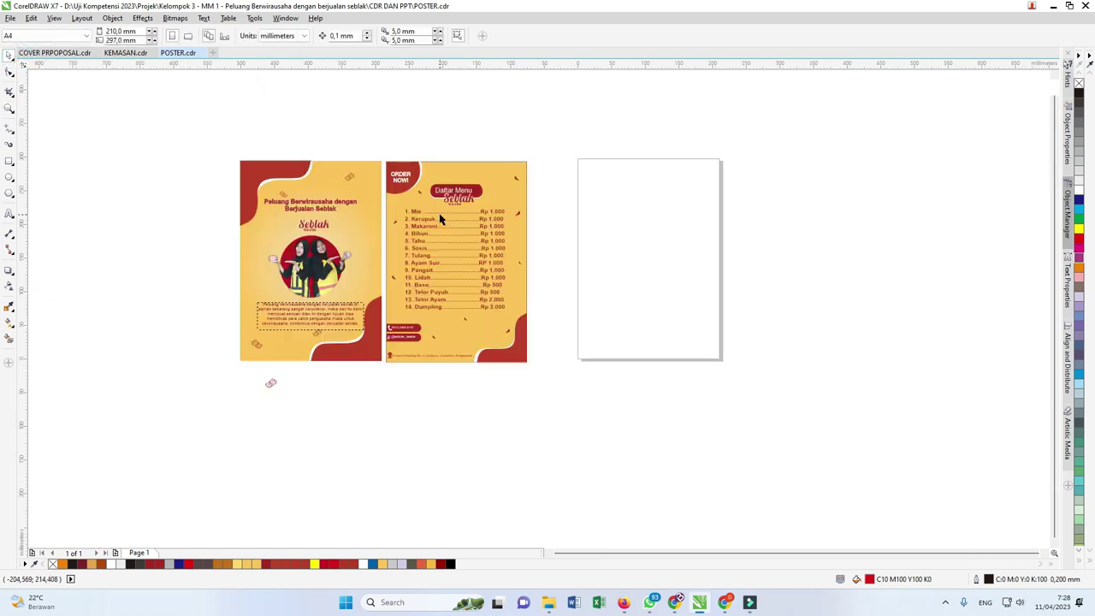
pyautogui.moveTo(382, 161); pyautogui.dragTo(382, 158)
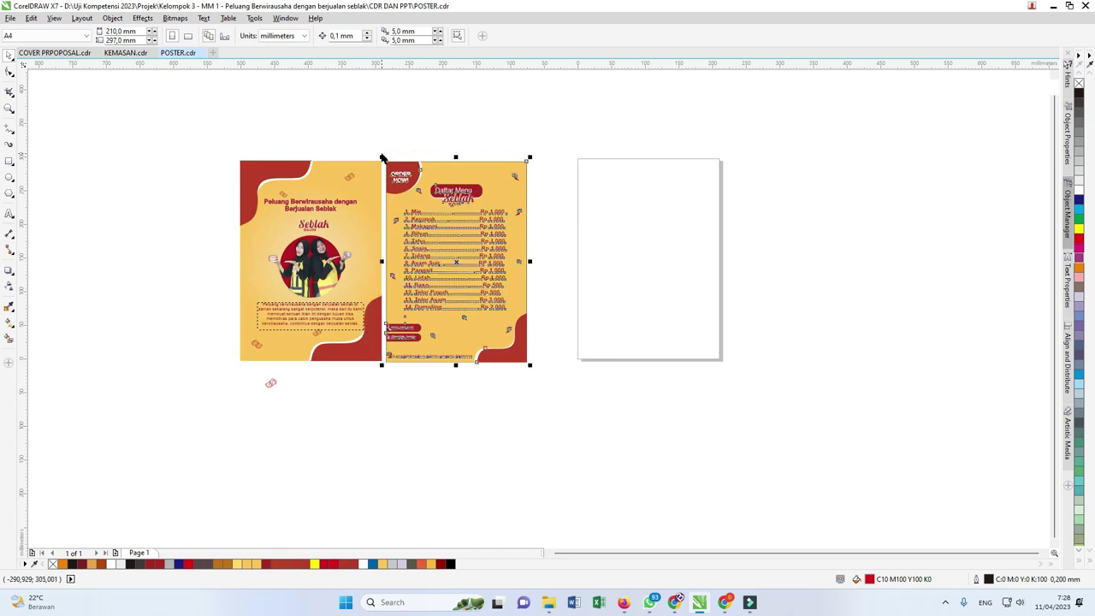
pyautogui.hotkey('ctrl', 'g')
# Group all objects of the front poster and centre the group on the blank page.
pyautogui.moveTo(176, 137); pyautogui.dragTo(384, 371)
pyautogui.hotkey('ctrl', 'g')
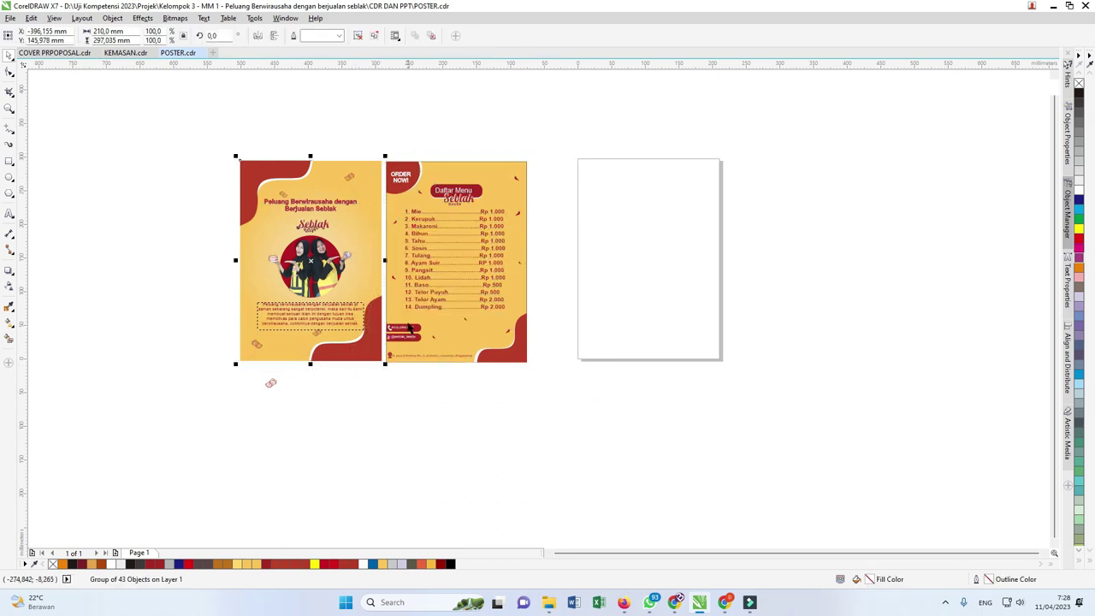
pyautogui.press('p')
pyautogui.press('z')
pyautogui.moveTo(542, 129); pyautogui.dragTo(829, 360)
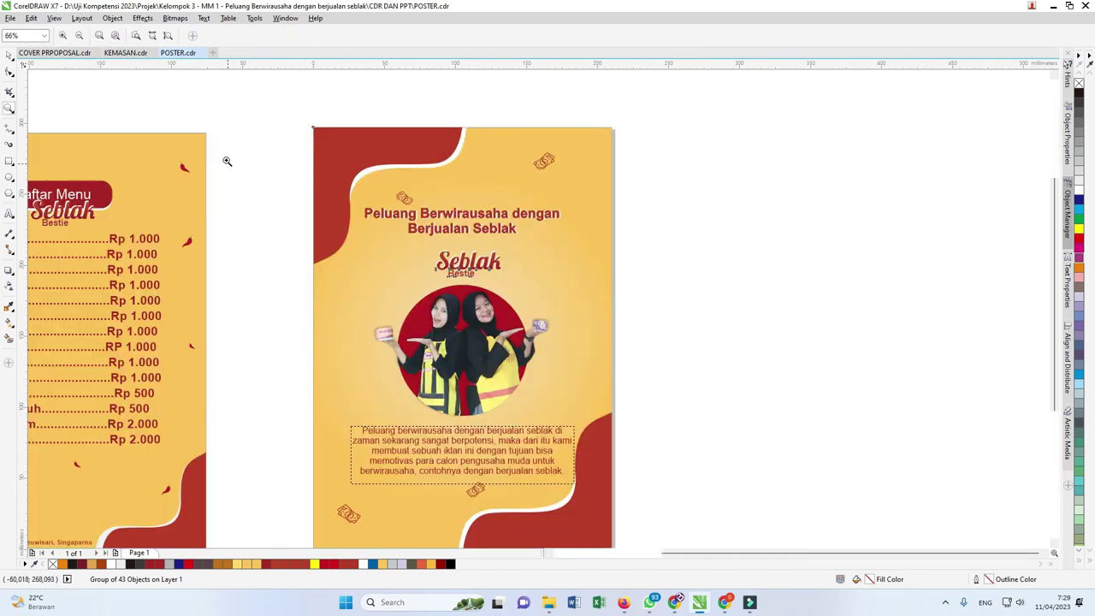
# Switch to File Explorer, open DVD BOX.cdr from the CDR DAN PPT folder and examine the DVD box cover.
pyautogui.click(549, 604)
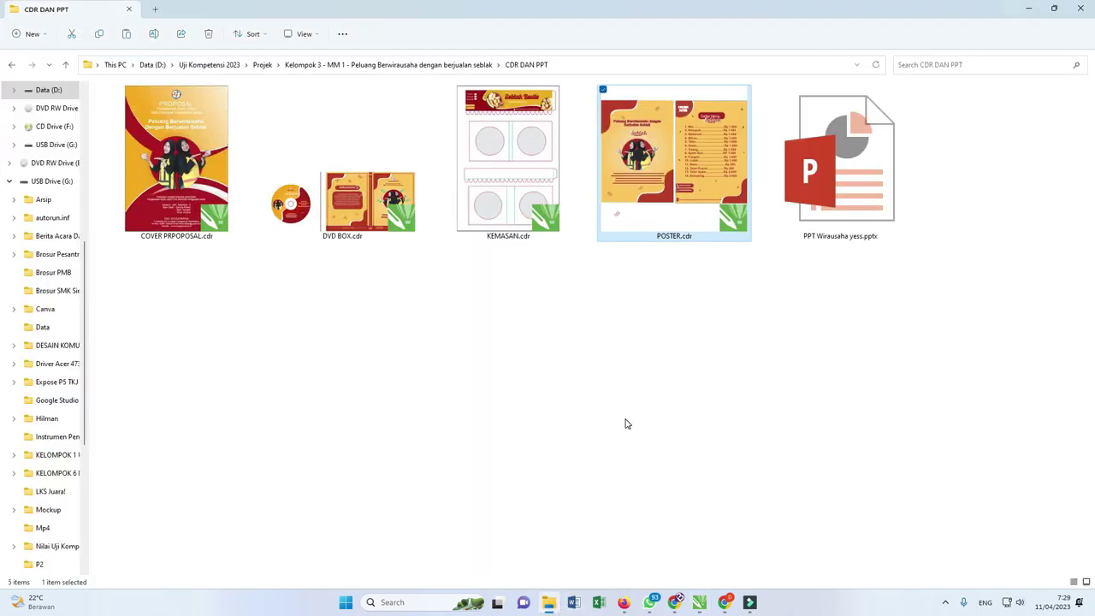
pyautogui.doubleClick(363, 202)
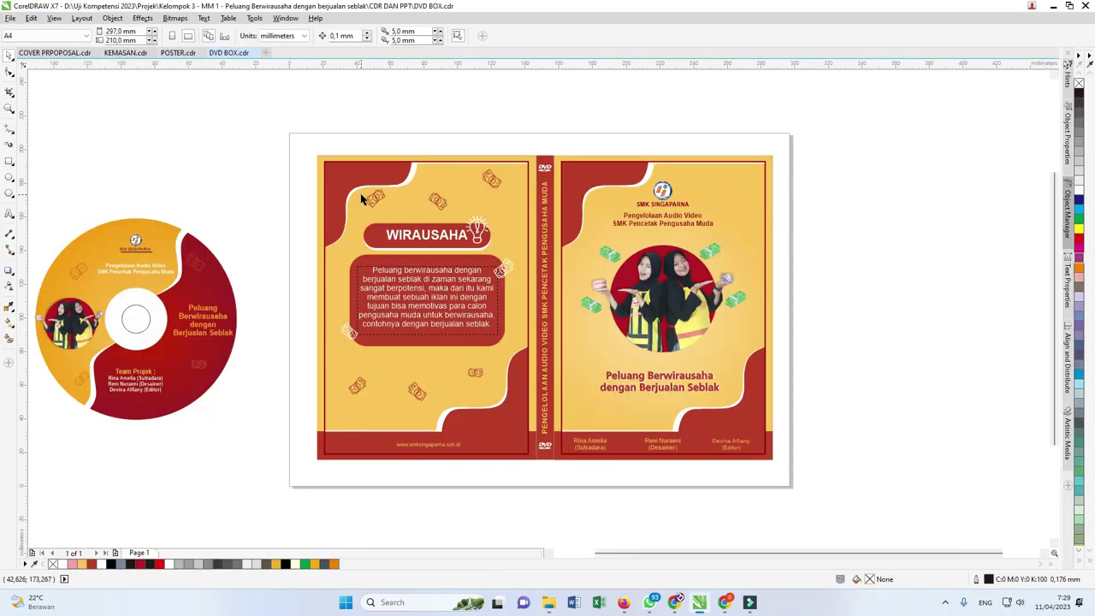
pyautogui.press('z')
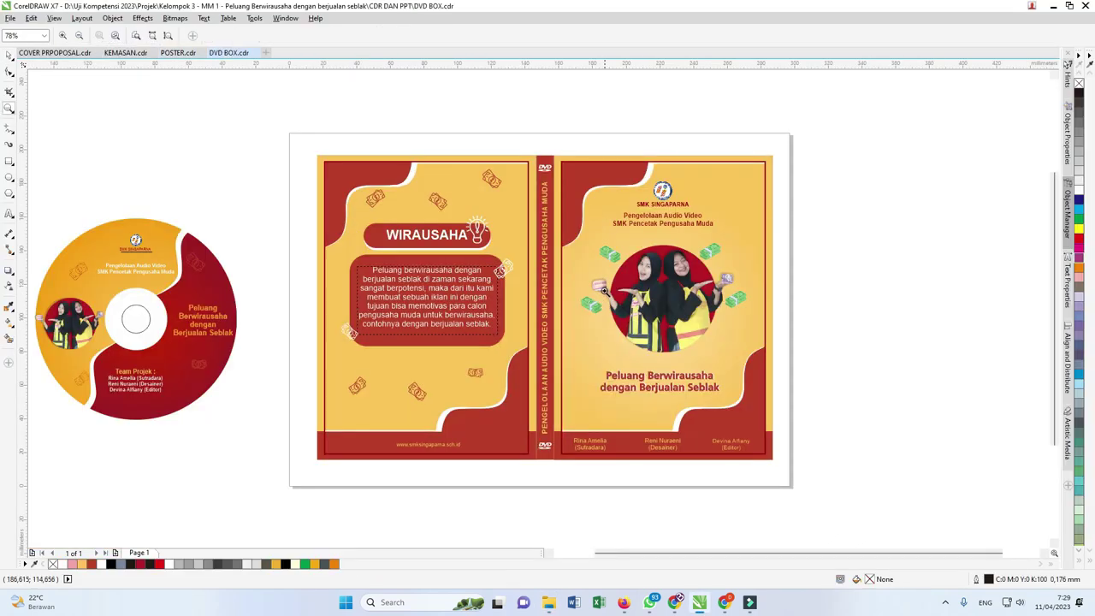
pyautogui.moveTo(273, 114); pyautogui.dragTo(832, 479)
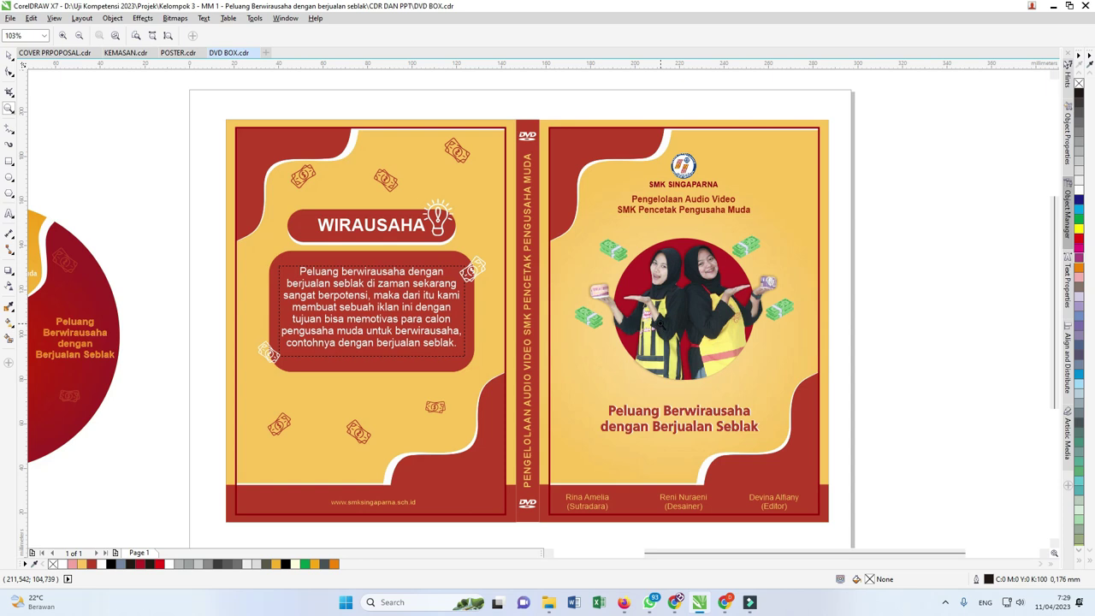
# Examine the disc label's title, photo and team text beside the box cover in DVD BOX.cdr.
pyautogui.scroll(-4, 747, 297)
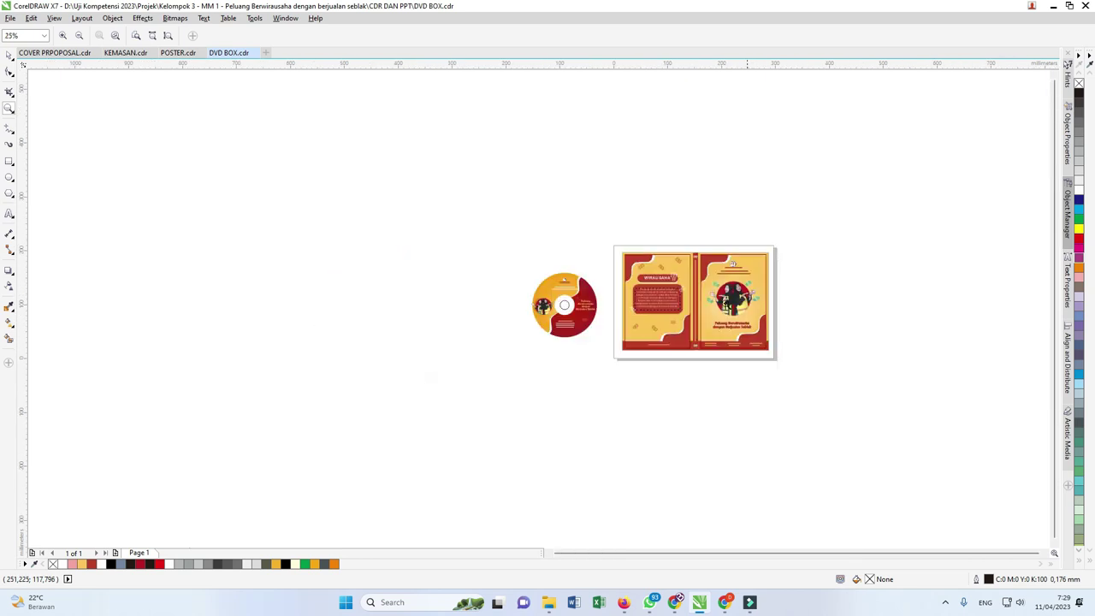
pyautogui.scroll(2, 576, 290)
pyautogui.scroll(2, 576, 290)
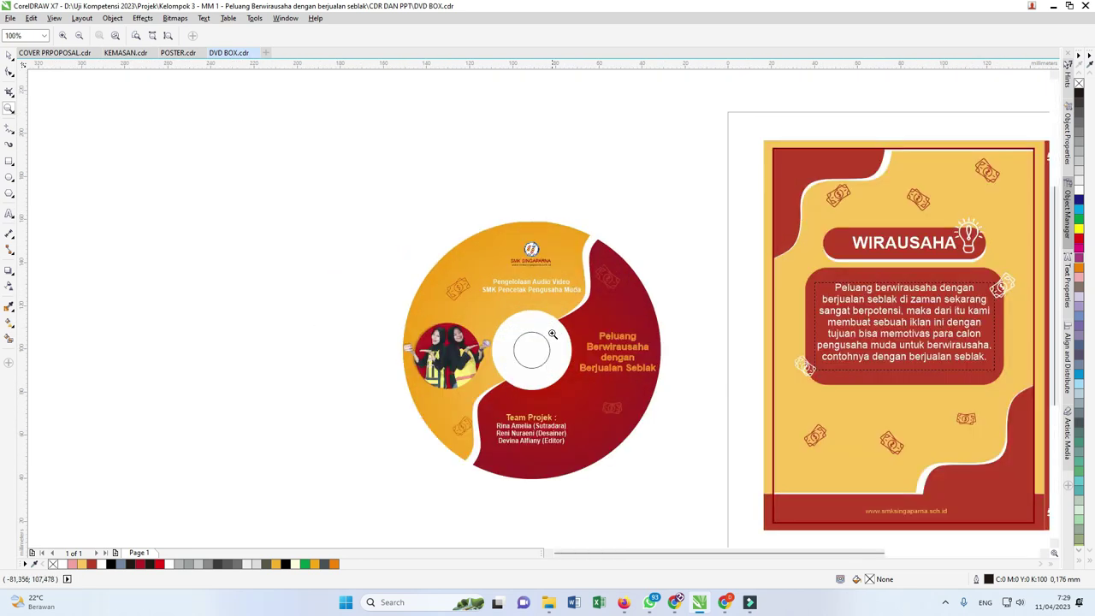
pyautogui.scroll(2, 555, 332)
pyautogui.scroll(-2, 418, 321)
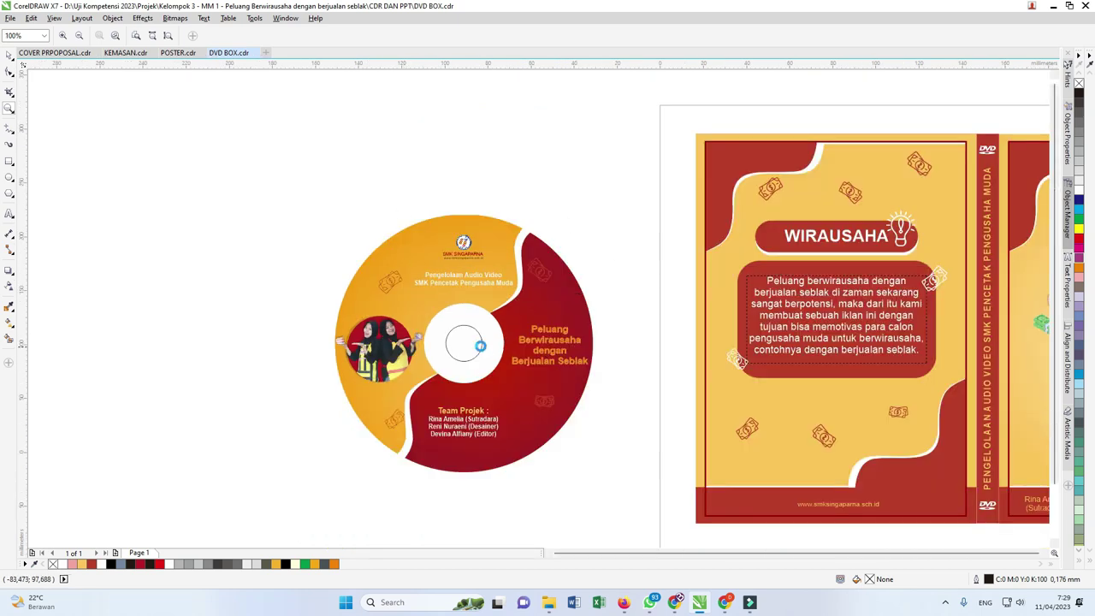
pyautogui.scroll(-2, 479, 351)
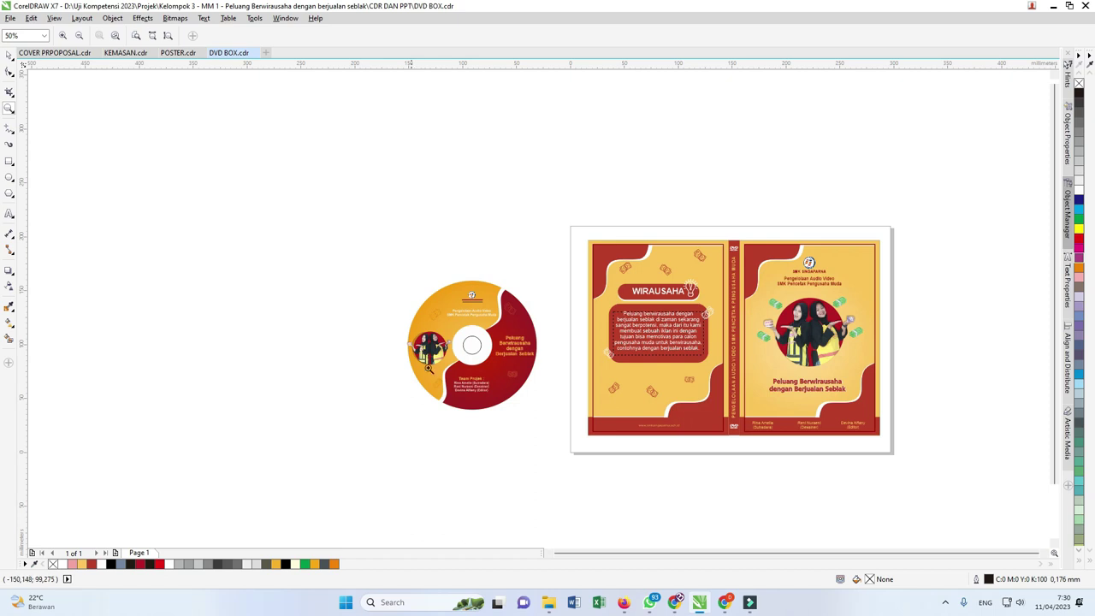
pyautogui.scroll(2, 468, 362)
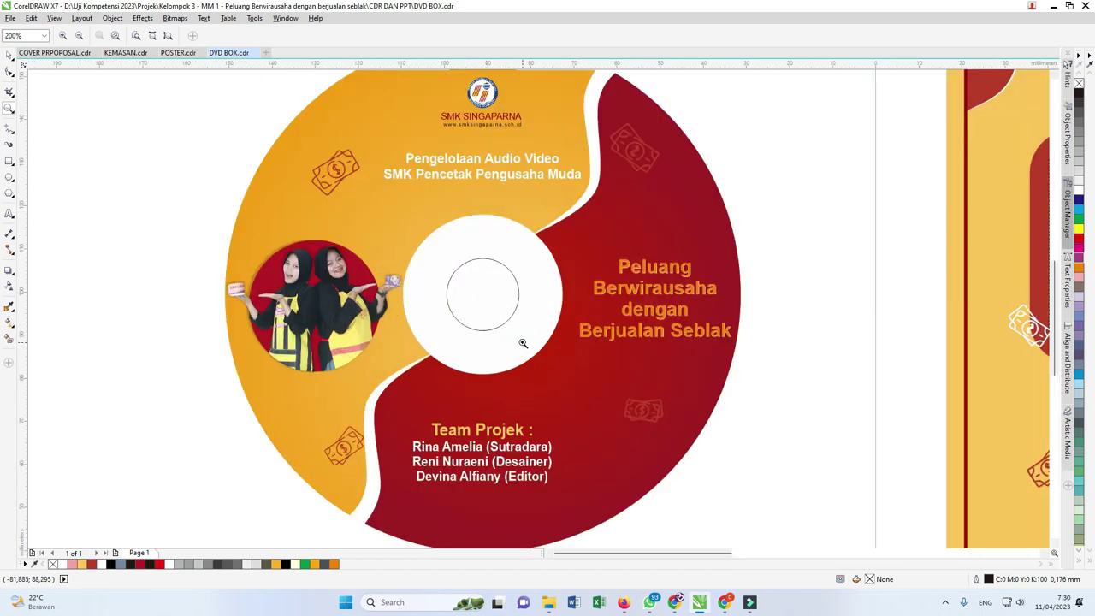